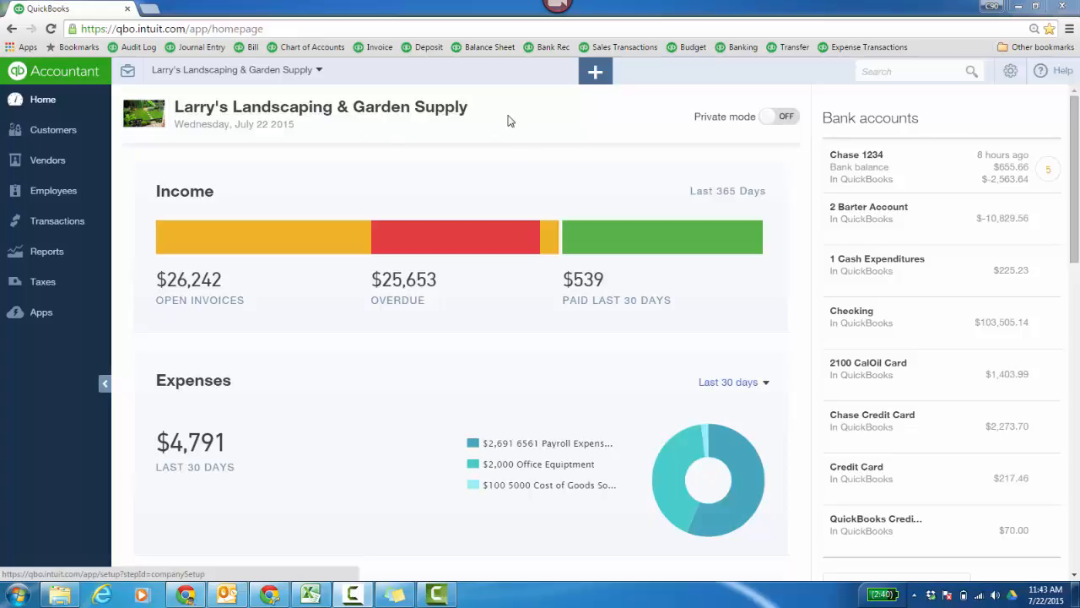
# Create a new custom form style for sales receipts using the Fresh template
pyautogui.click(1010, 74)
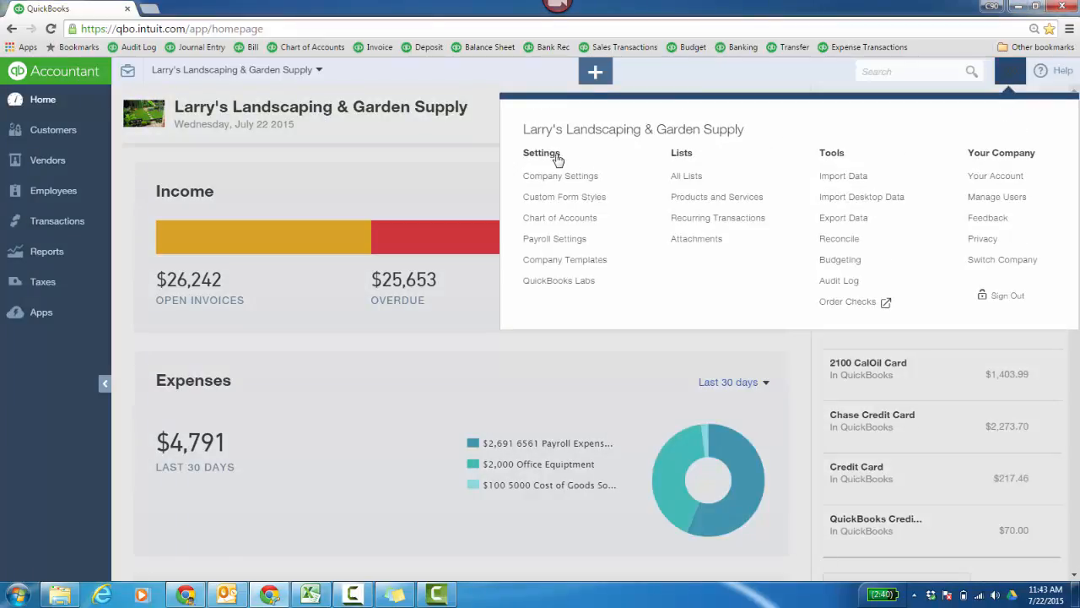
pyautogui.click(558, 203)
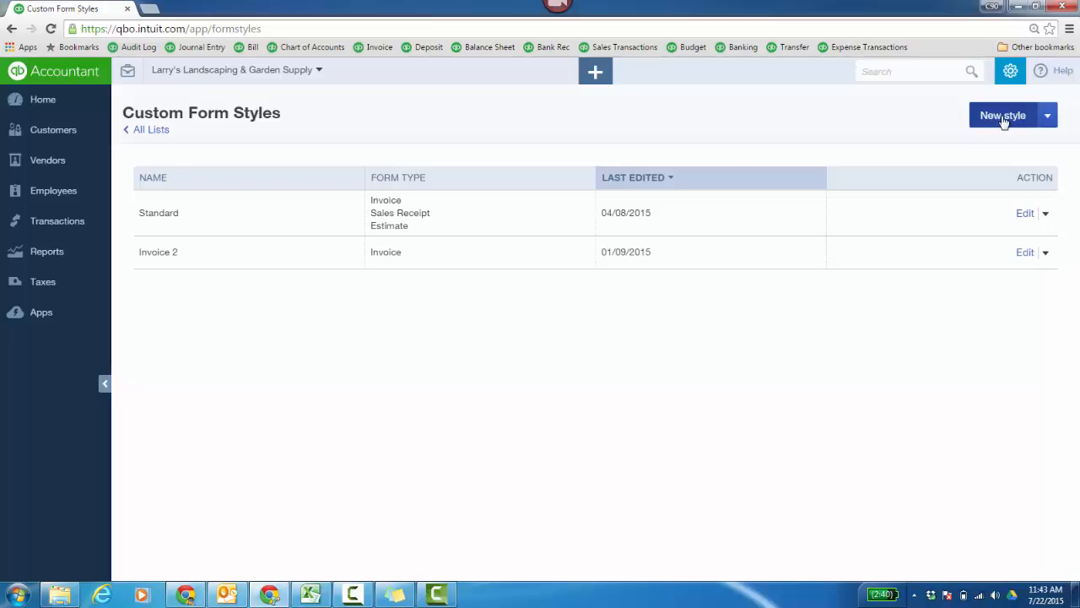
pyautogui.click(1003, 119)
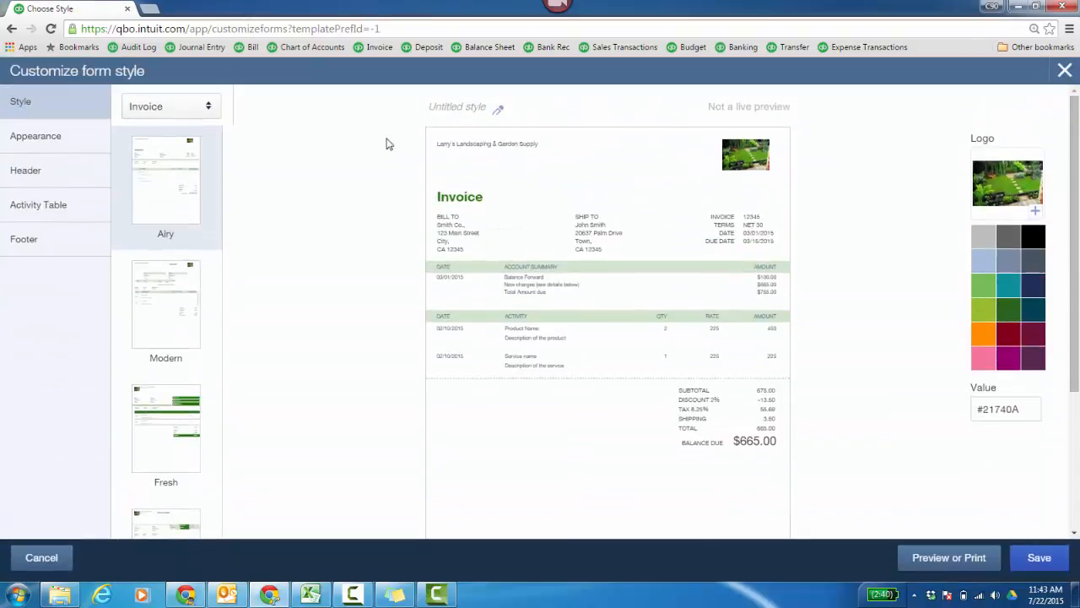
pyautogui.click(207, 110)
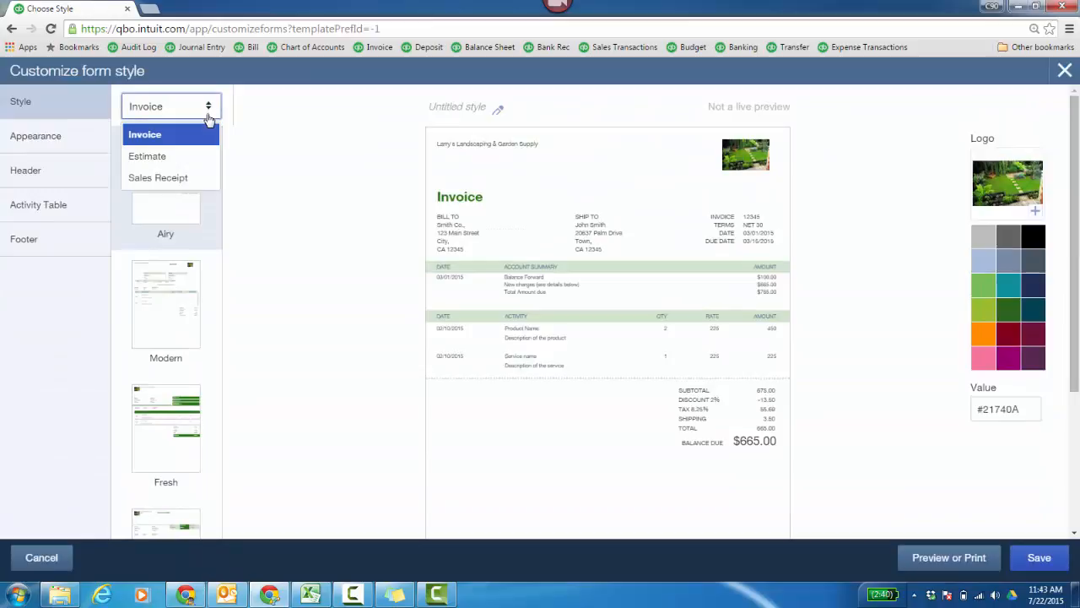
pyautogui.click(195, 179)
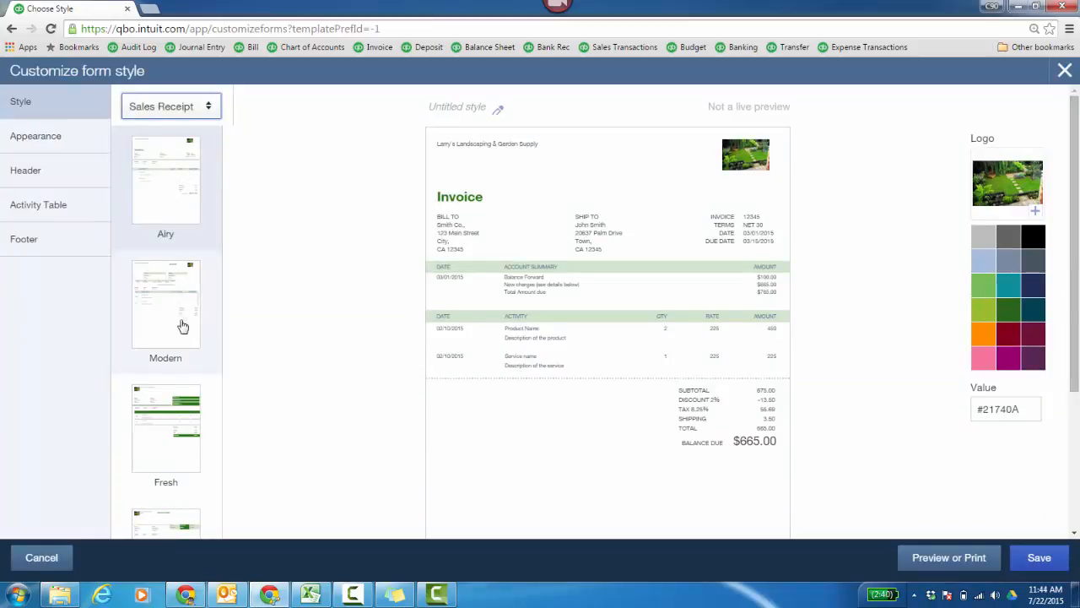
pyautogui.click(174, 437)
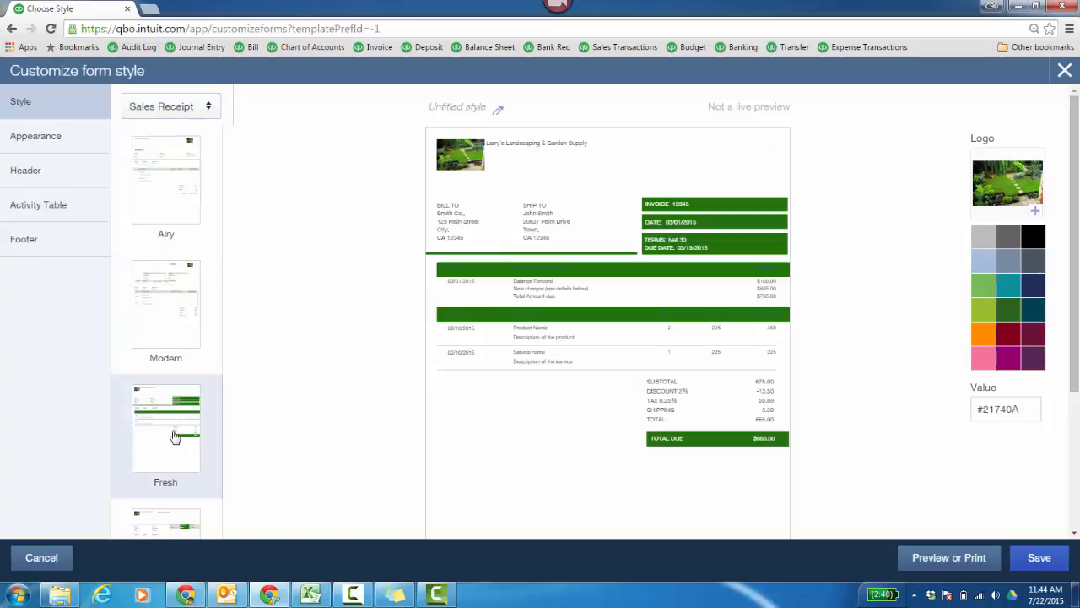
# Set the logo placement to Center in the style's appearance and check the printing options
pyautogui.click(42, 140)
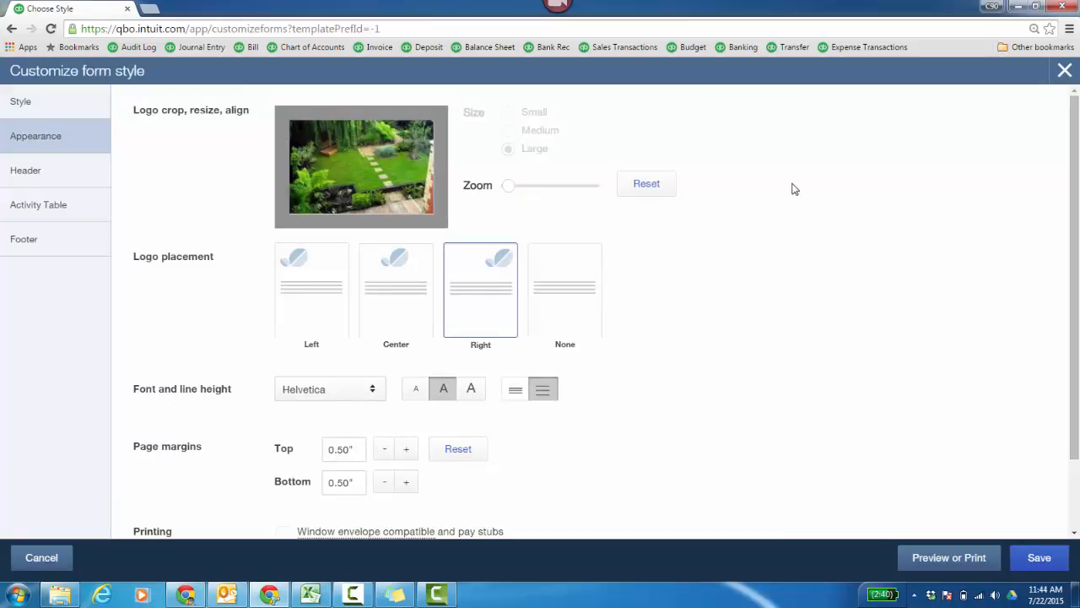
pyautogui.scroll(-1, 791, 184)
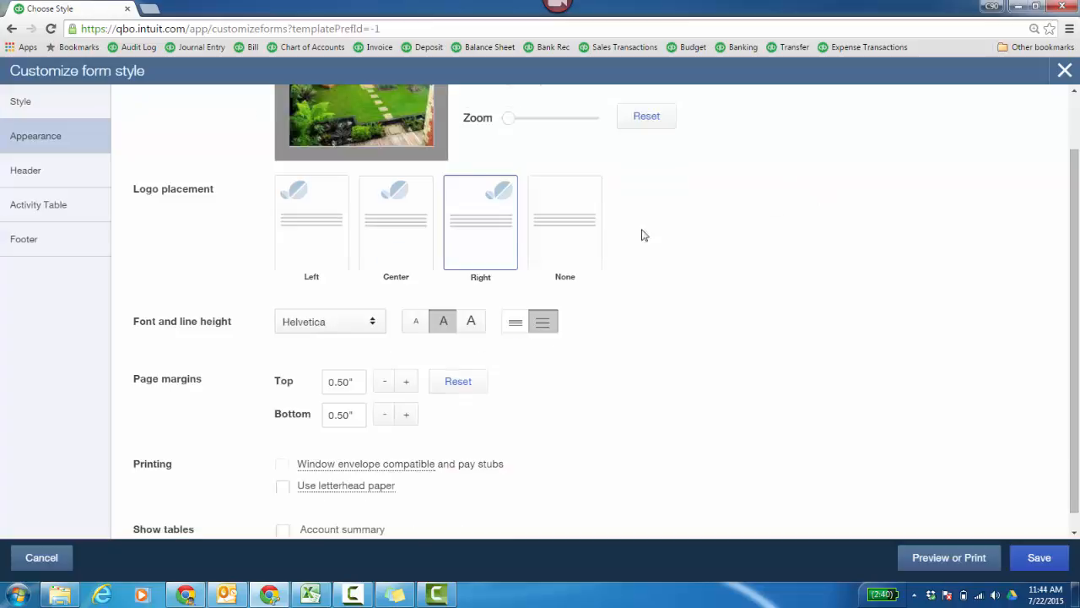
pyautogui.click(396, 230)
pyautogui.scroll(-1, 762, 227)
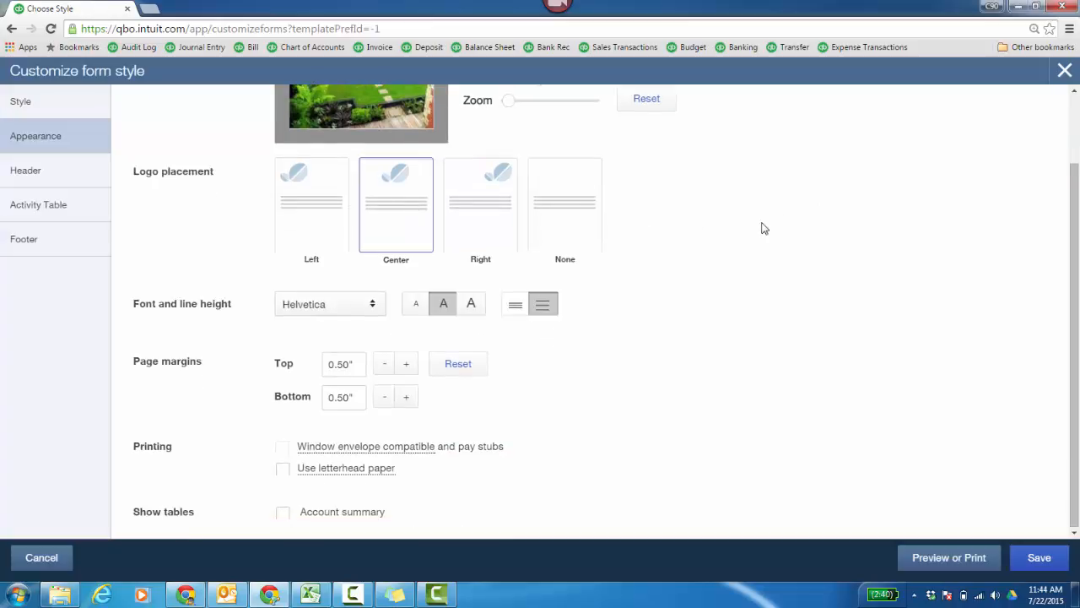
pyautogui.moveTo(372, 454)
pyautogui.moveTo(340, 485)
# Review the header settings for form names, company, customer and custom fields
pyautogui.click(27, 169)
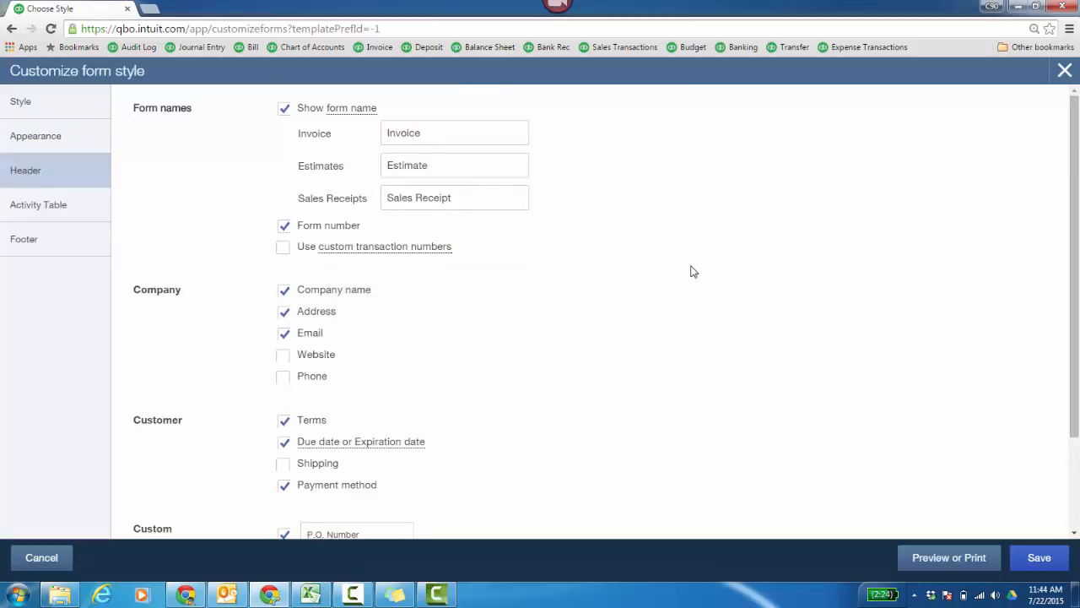
pyautogui.moveTo(337, 111)
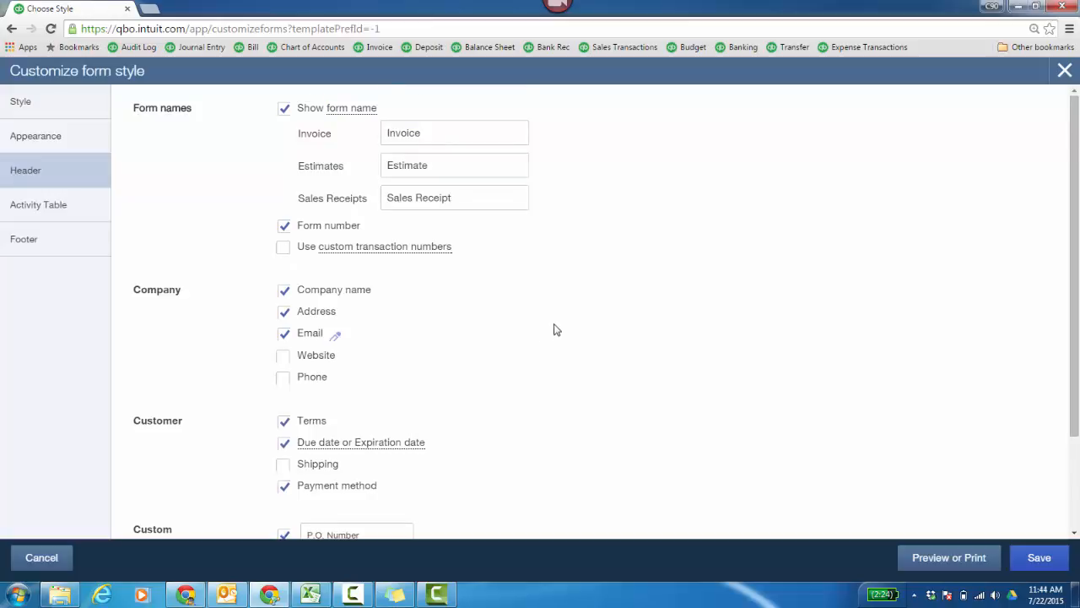
pyautogui.scroll(-1, 555, 327)
pyautogui.scroll(-1, 557, 322)
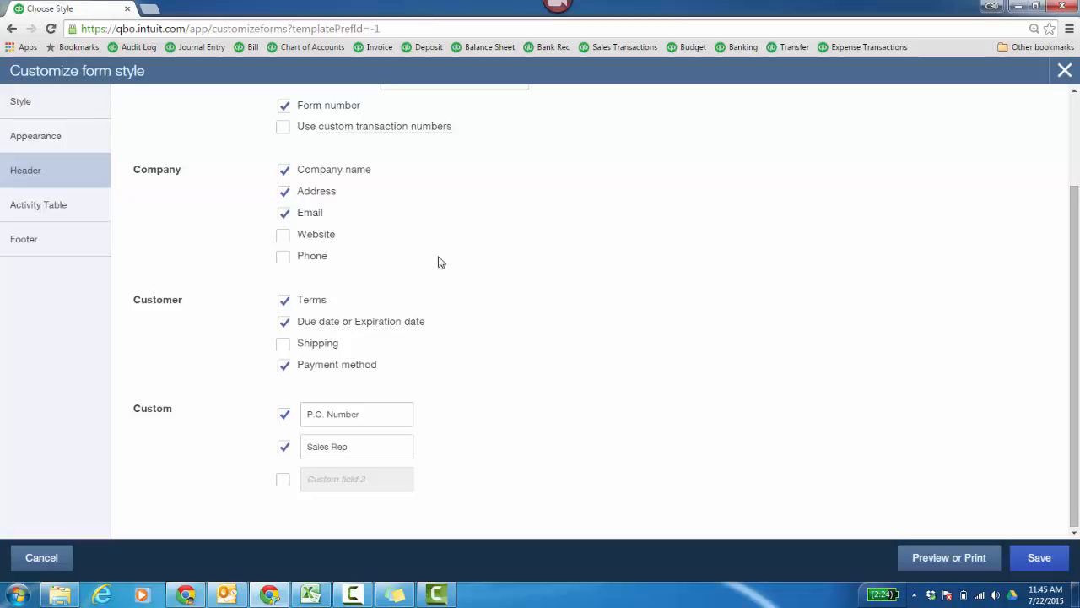
# Set the activity table to group activity by Type and turn off showing billable time
pyautogui.click(48, 211)
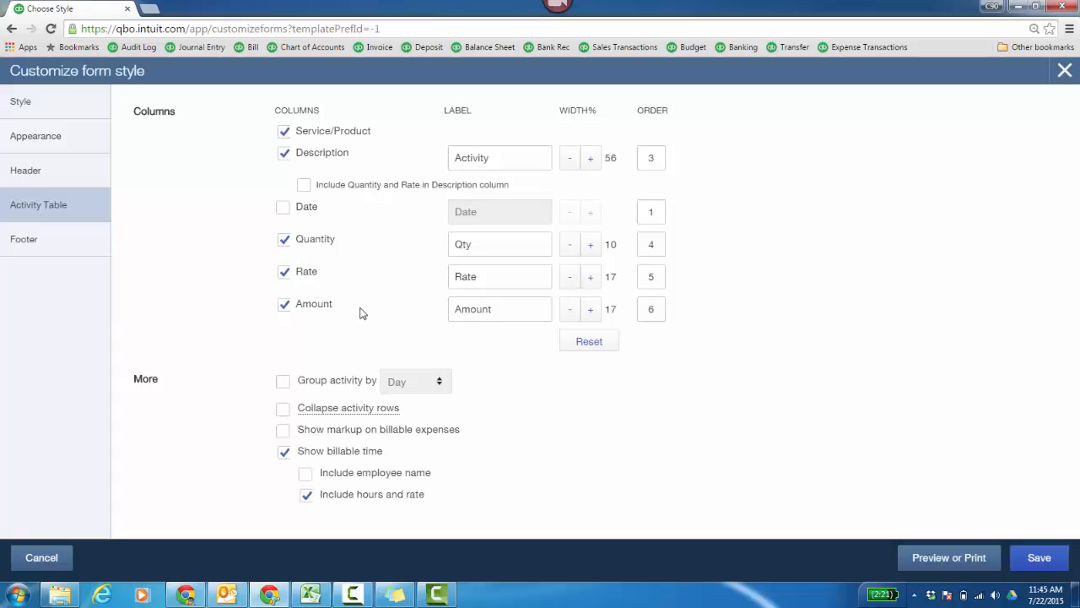
pyautogui.click(283, 381)
pyautogui.click(437, 388)
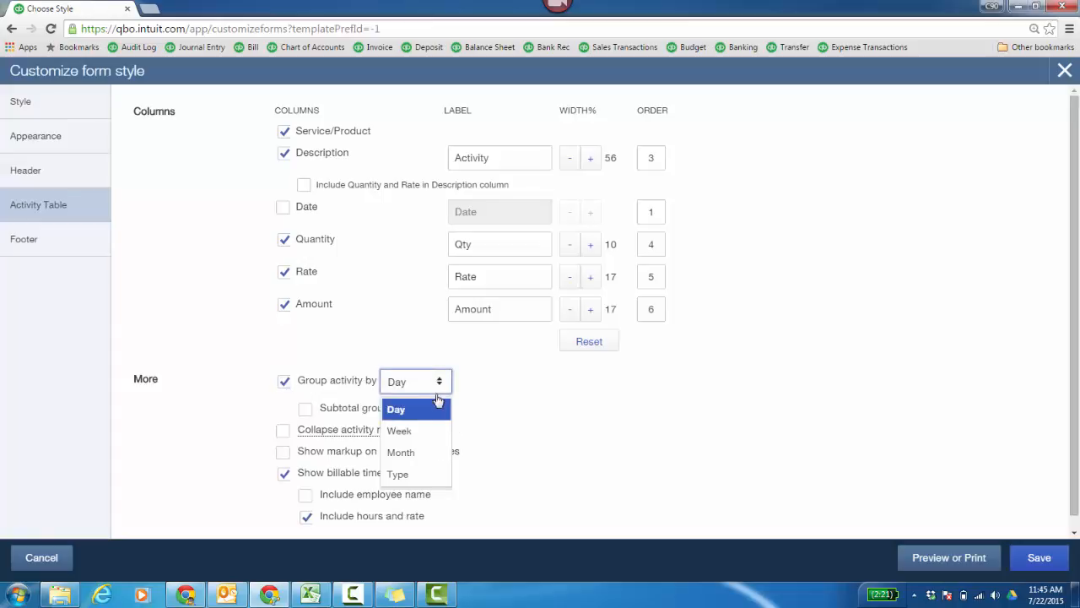
pyautogui.click(398, 473)
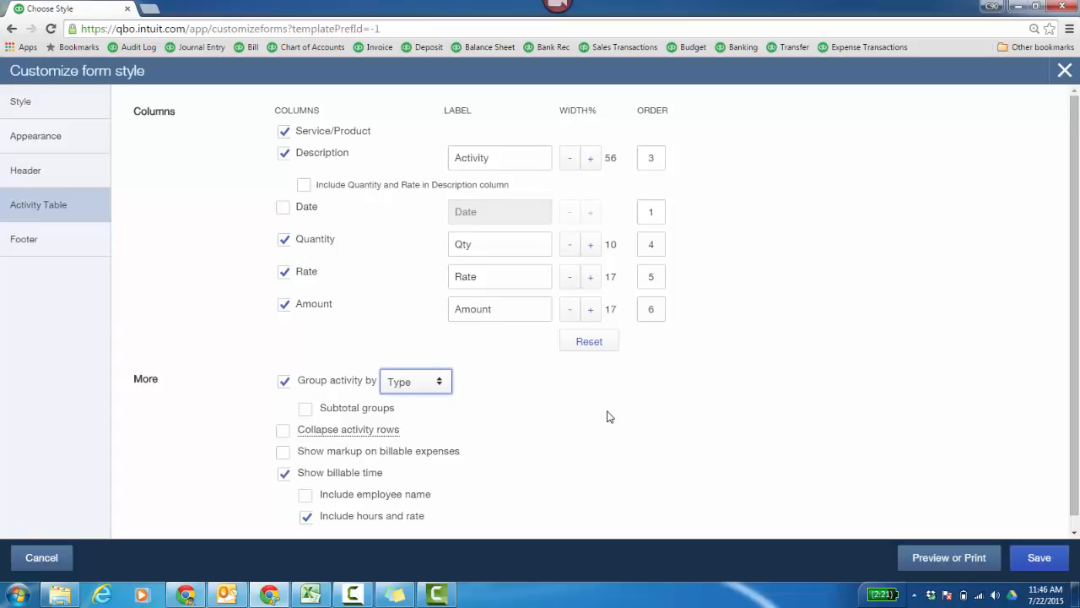
pyautogui.moveTo(350, 432)
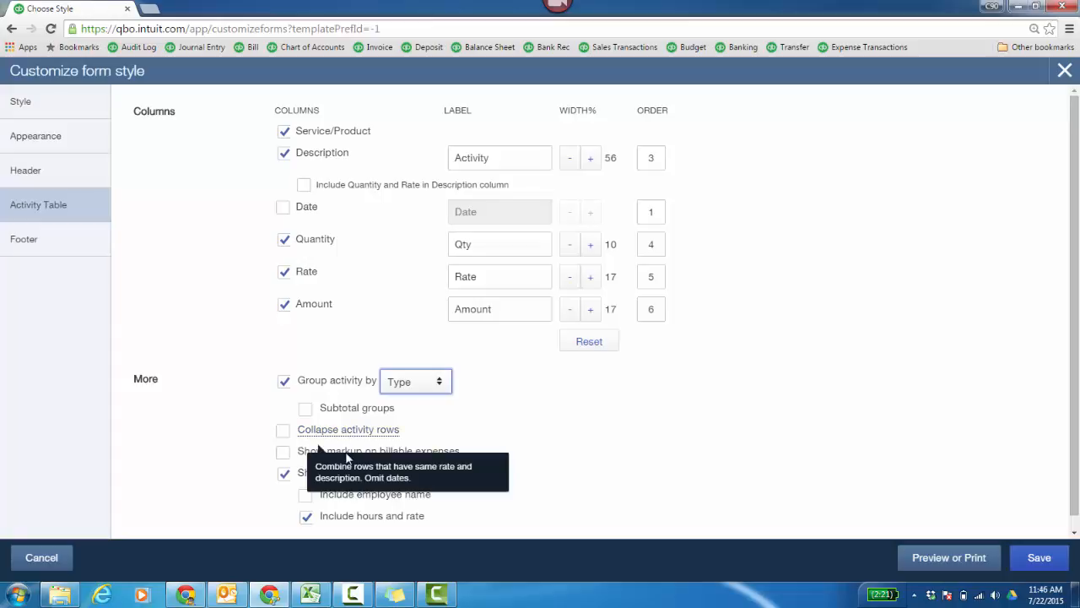
pyautogui.click(655, 454)
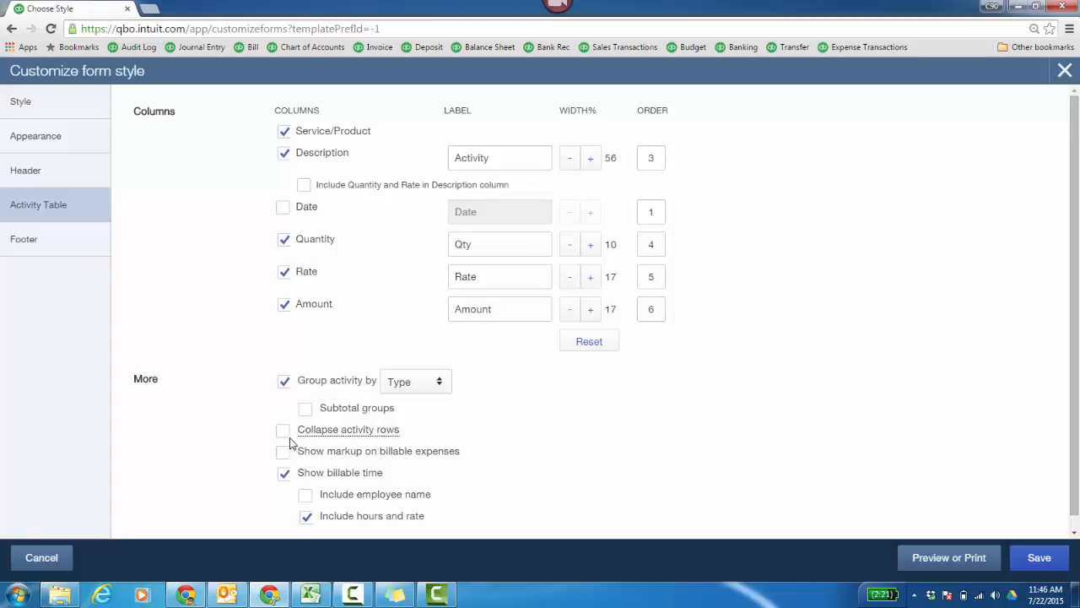
pyautogui.click(284, 474)
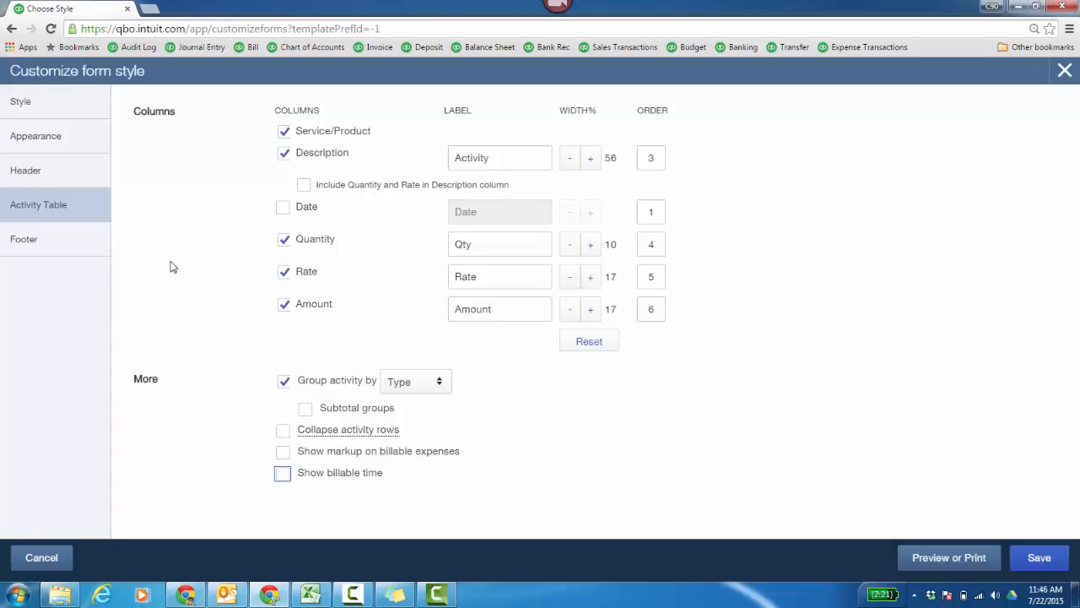
# Check the footer settings and examine the print preview of the new style from header to totals
pyautogui.click(21, 242)
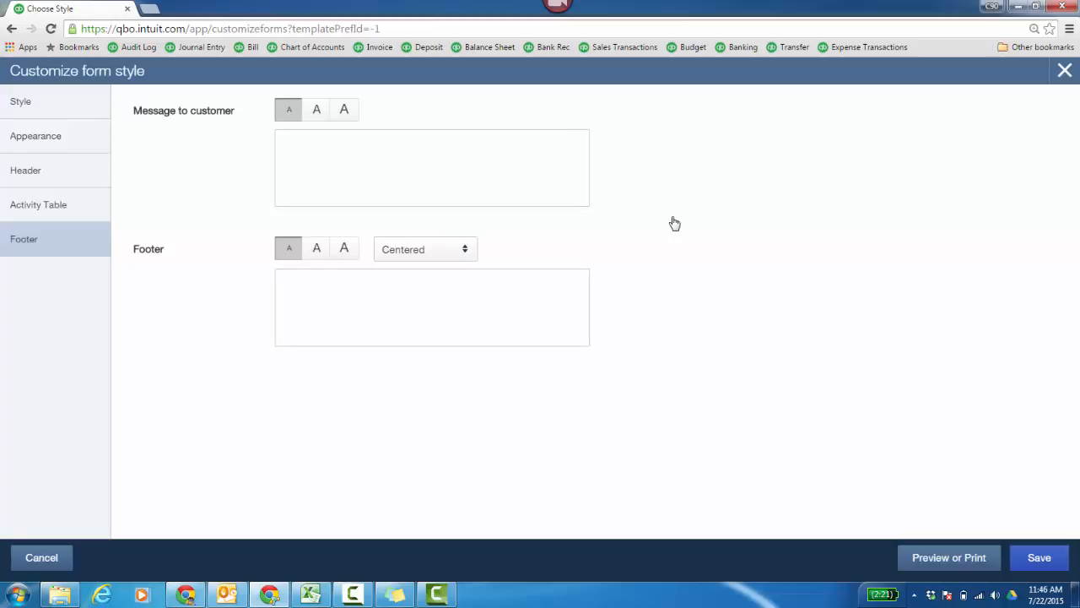
pyautogui.click(936, 563)
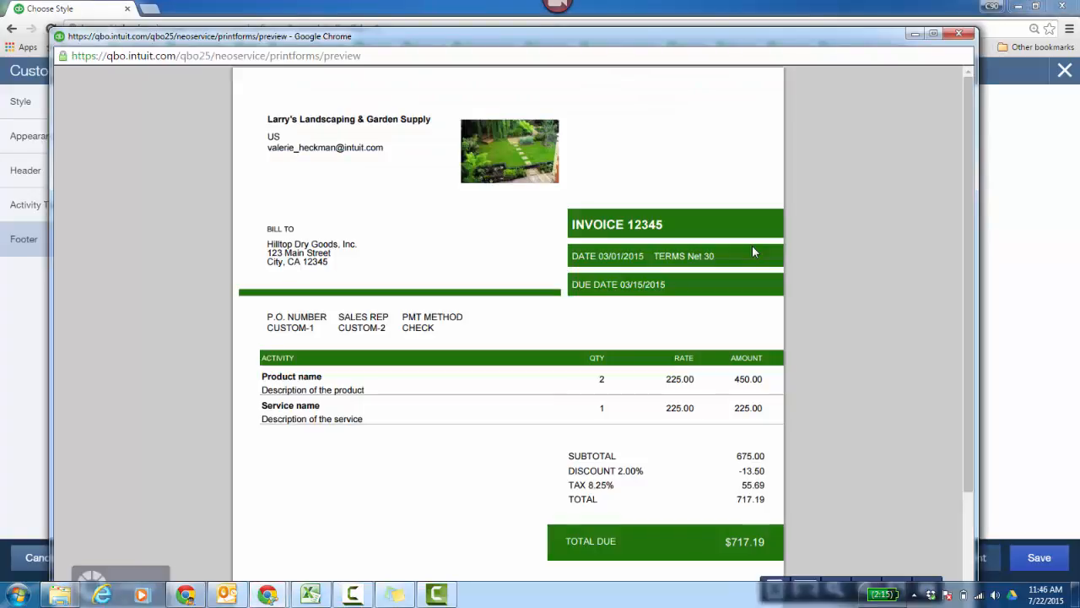
pyautogui.scroll(-3, 865, 251)
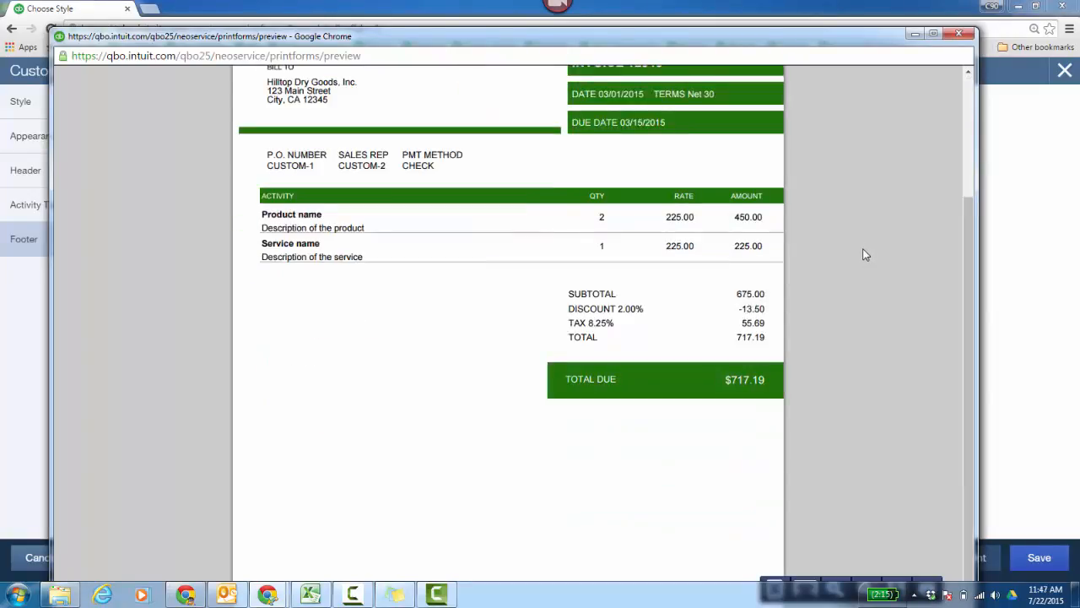
pyautogui.scroll(3, 863, 255)
# Save the form style under the name "Sales Receipt Standard"
pyautogui.click(1033, 557)
pyautogui.click(1033, 557)
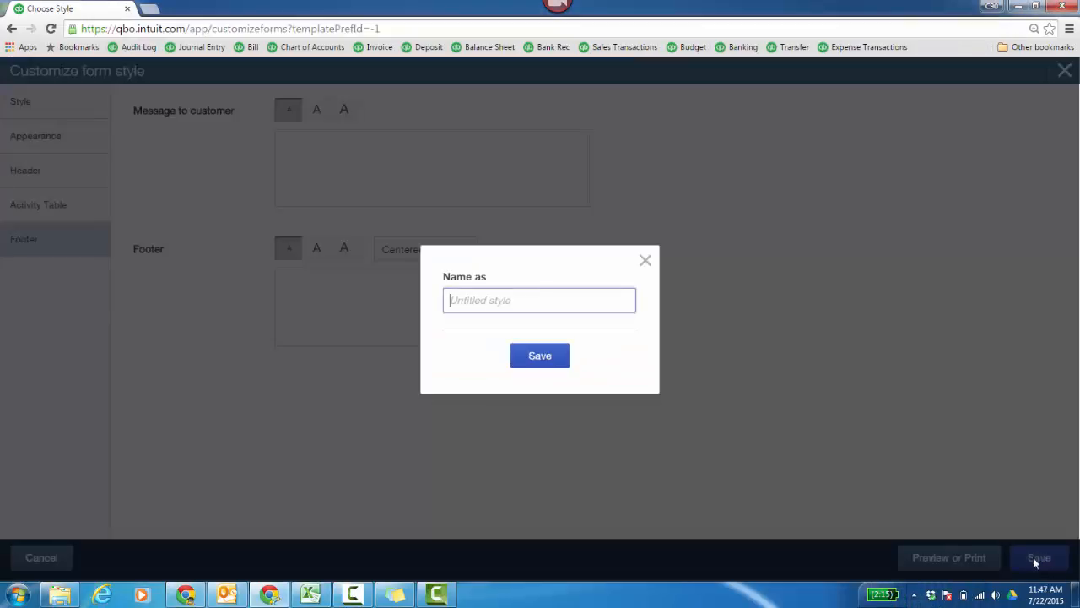
pyautogui.click(567, 301)
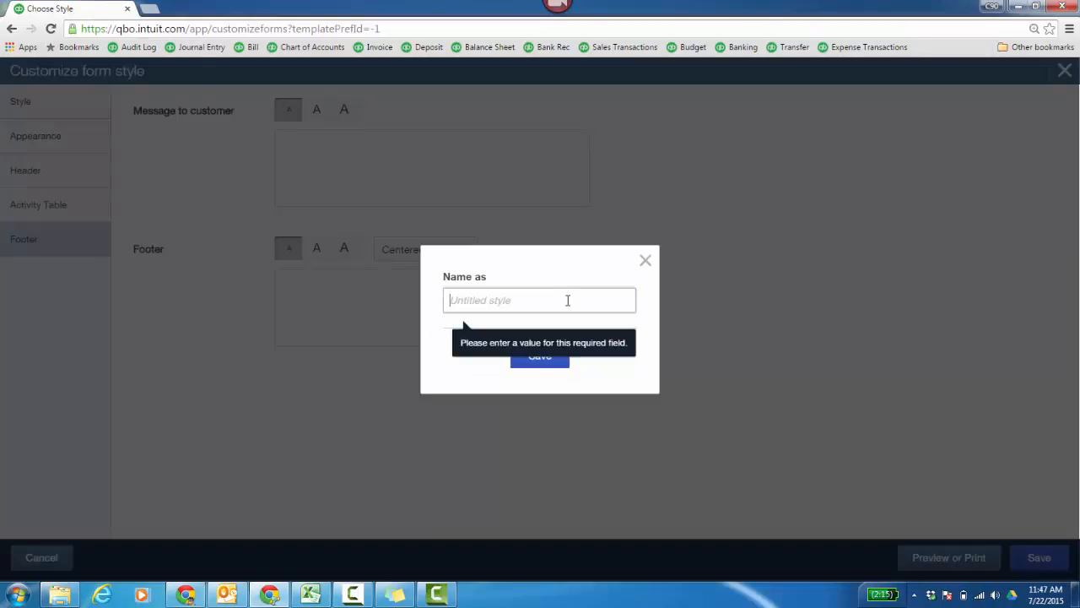
pyautogui.write('Sales R')
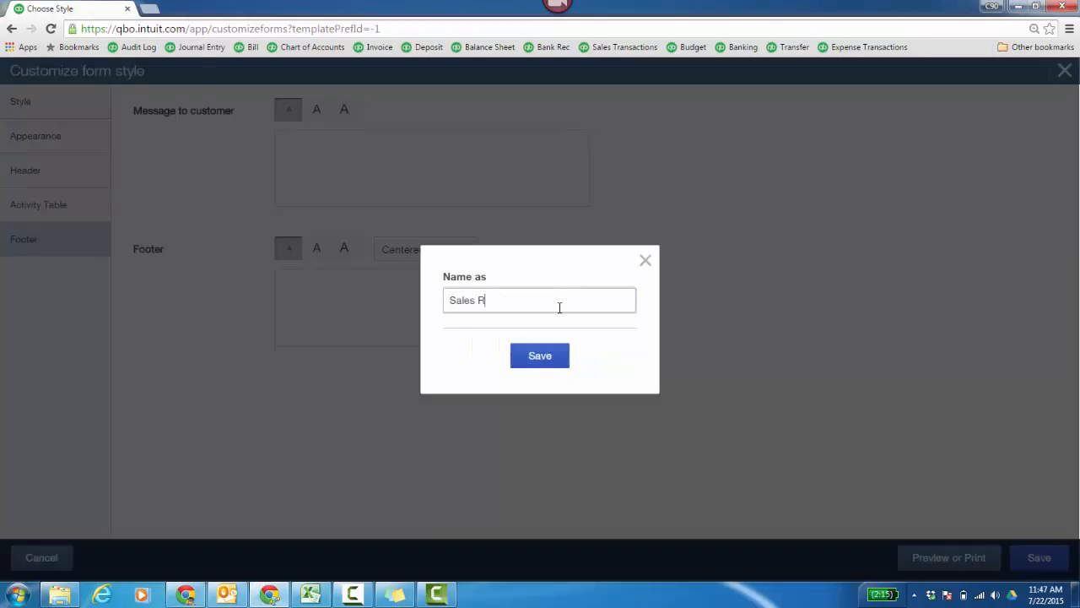
pyautogui.write('eceipt Standard')
pyautogui.press('Return')
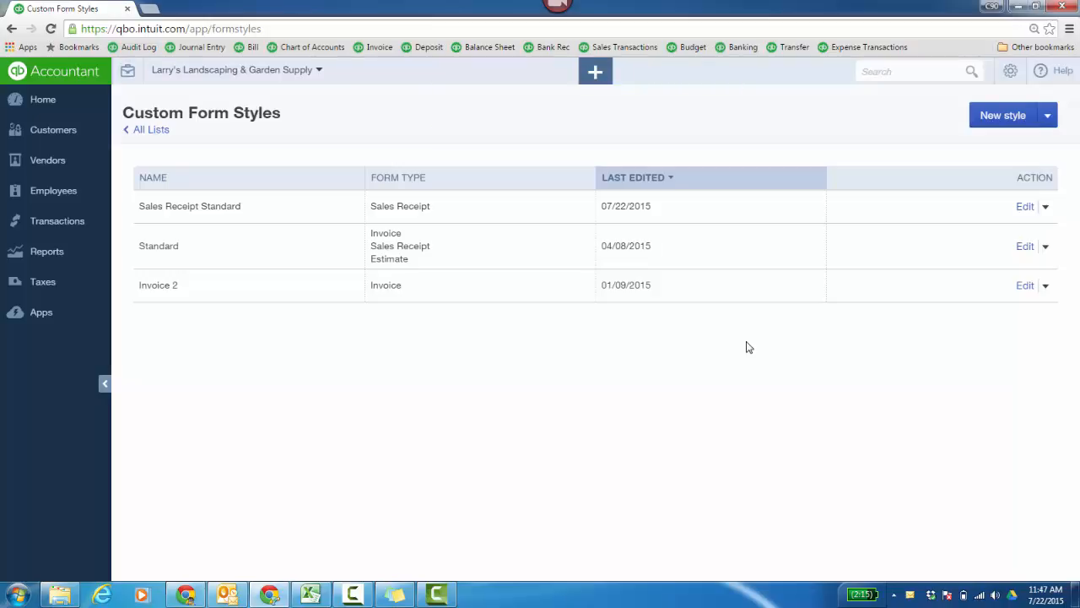
# Open the recent sales receipt dated 11/25/2019, apply the Sales Receipt Standard style to it and save it
pyautogui.click(596, 74)
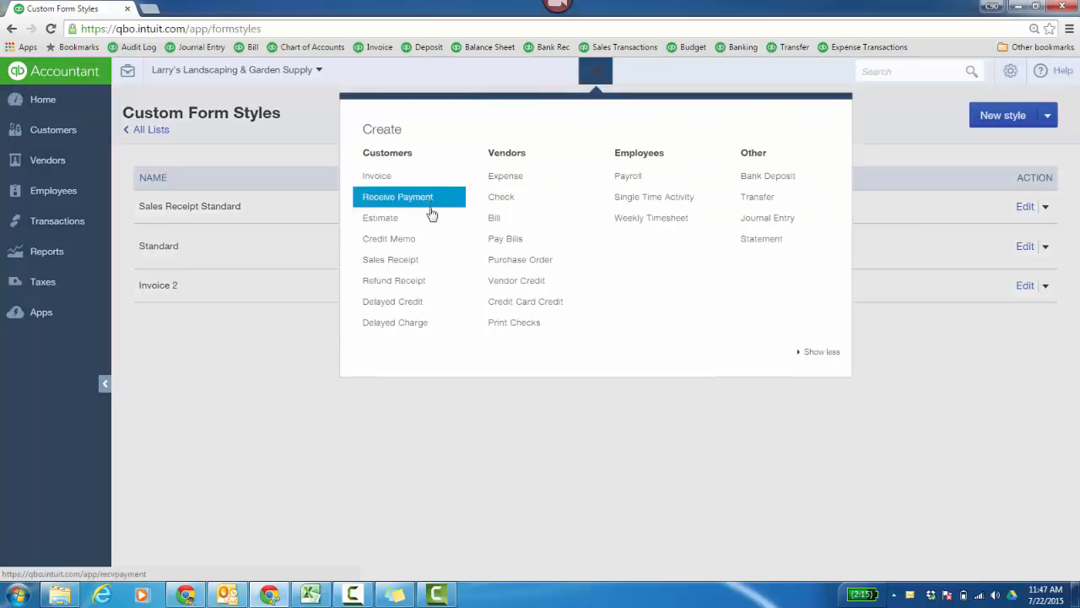
pyautogui.click(412, 261)
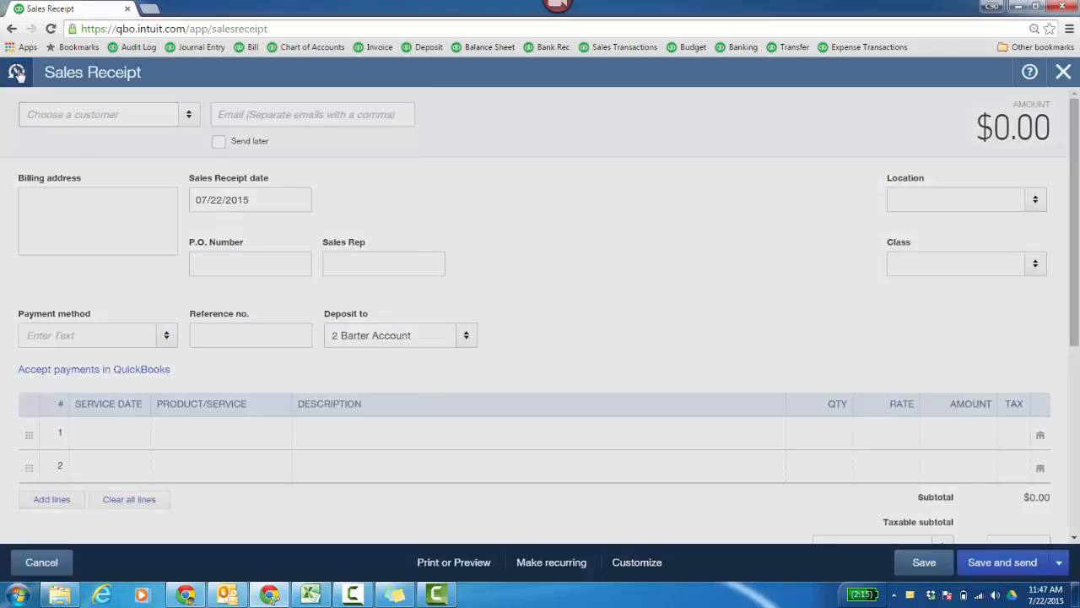
pyautogui.click(17, 73)
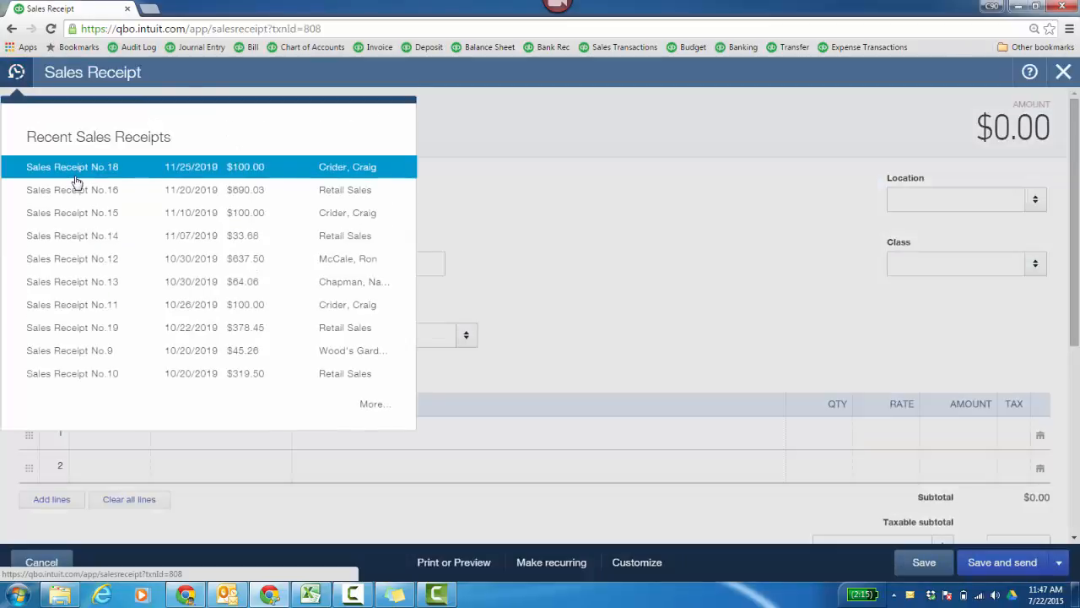
pyautogui.click(75, 181)
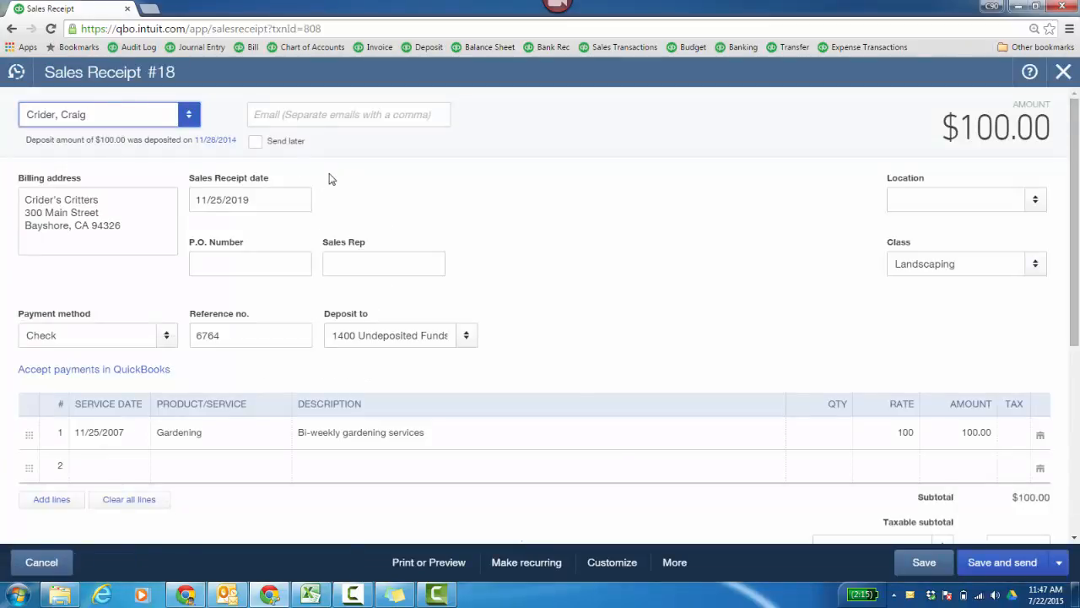
pyautogui.click(621, 564)
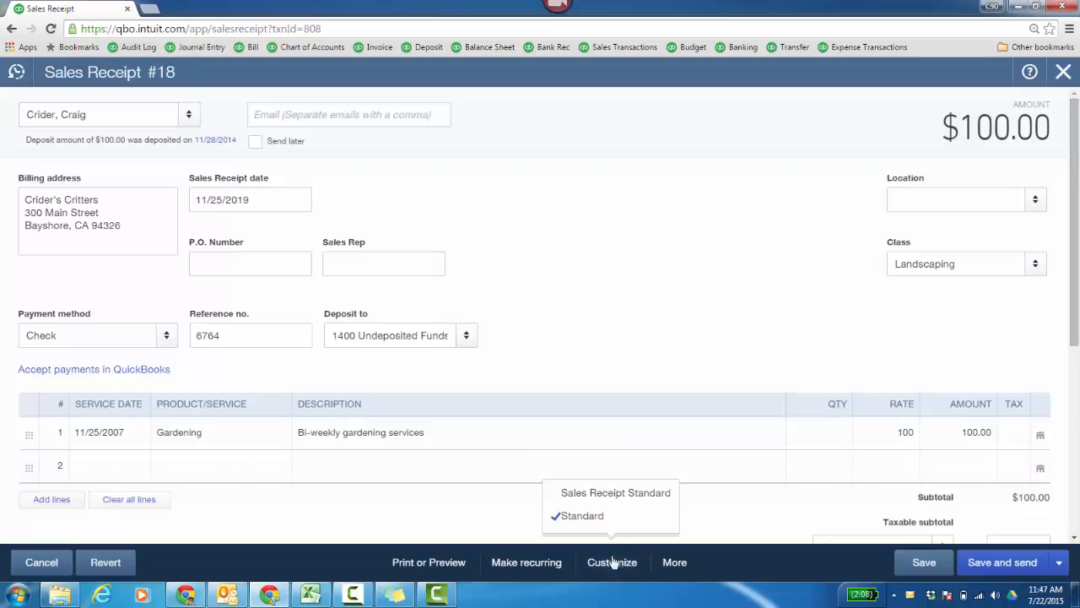
pyautogui.click(554, 496)
pyautogui.click(922, 572)
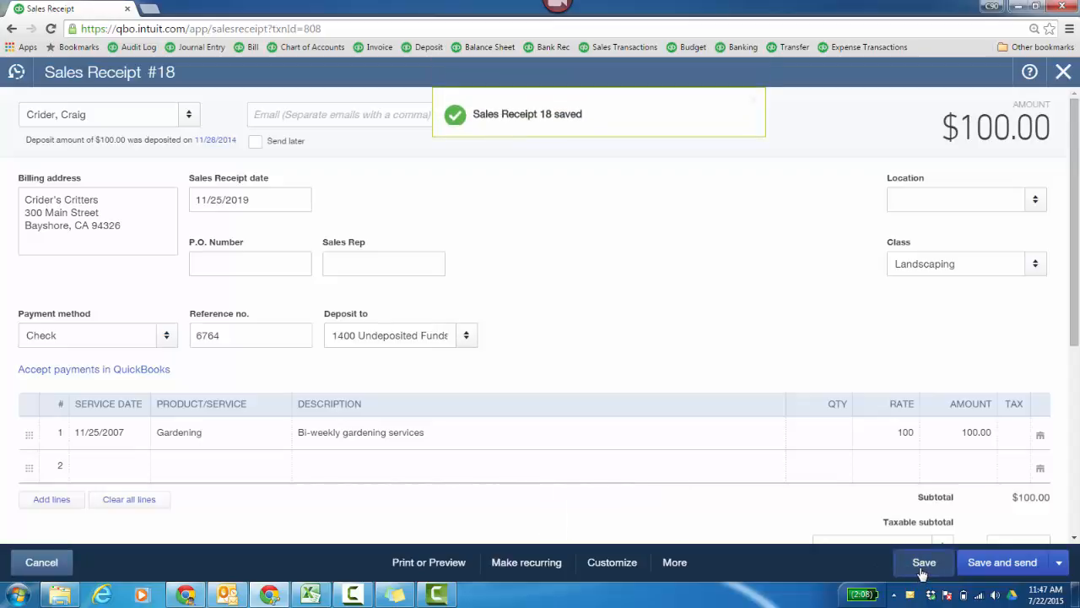
# Examine the print preview of the saved sales receipt from its header down to the total due
pyautogui.click(461, 565)
pyautogui.click(431, 516)
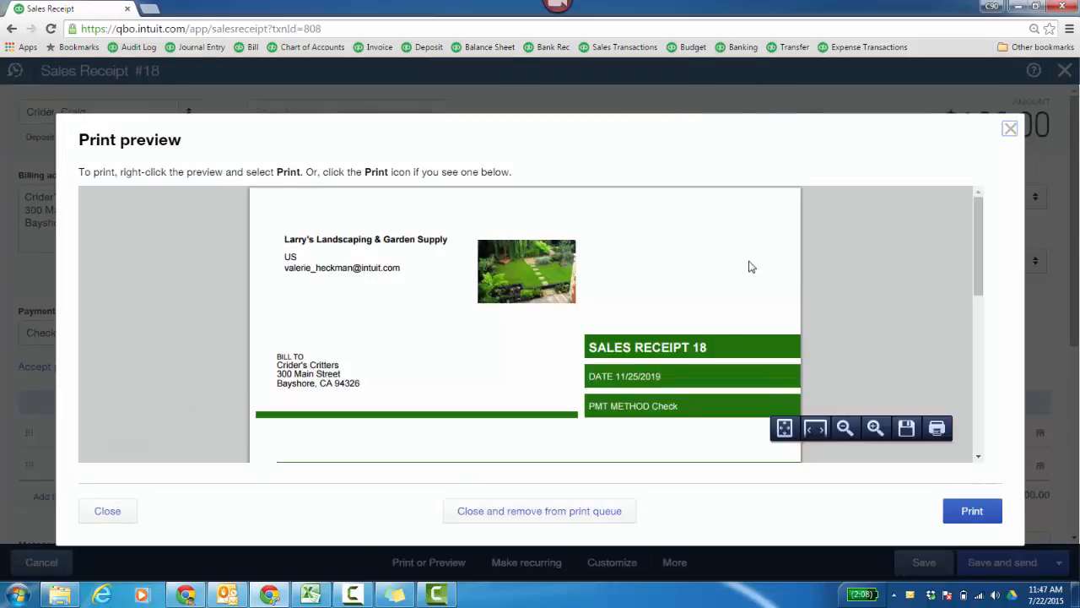
pyautogui.scroll(-5, 749, 267)
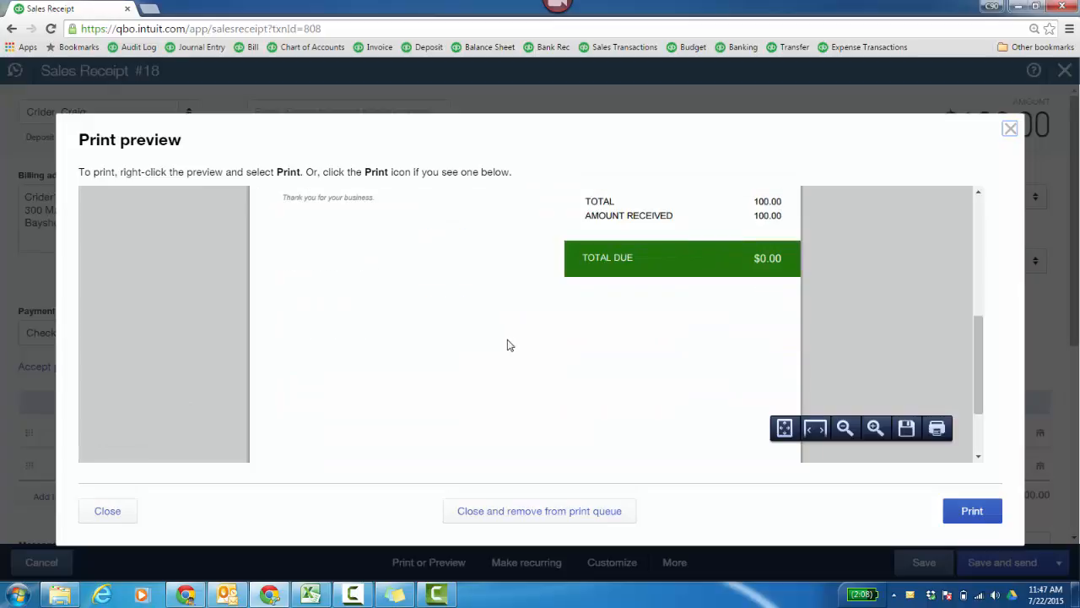
pyautogui.scroll(5, 508, 345)
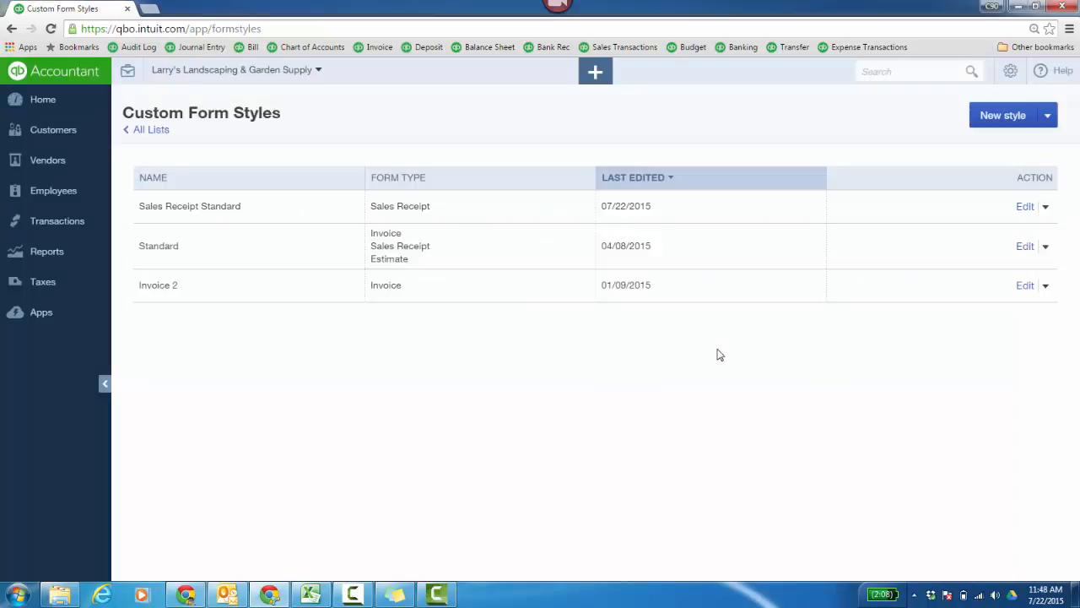
# Start importing a form style, check the available form types and the field-marking instructions, and cancel the import
pyautogui.click(1048, 122)
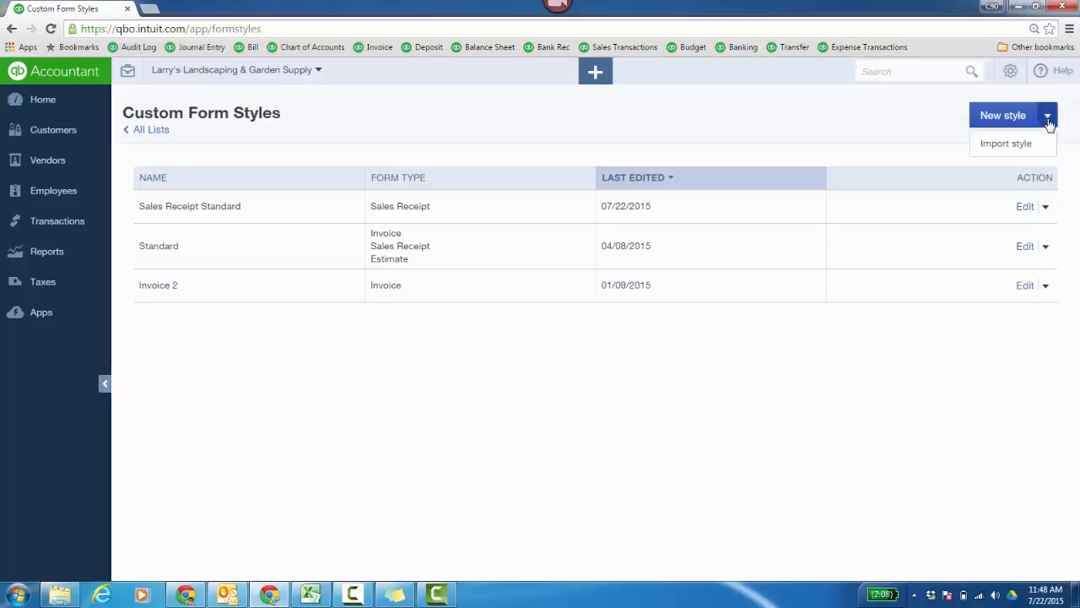
pyautogui.click(1002, 145)
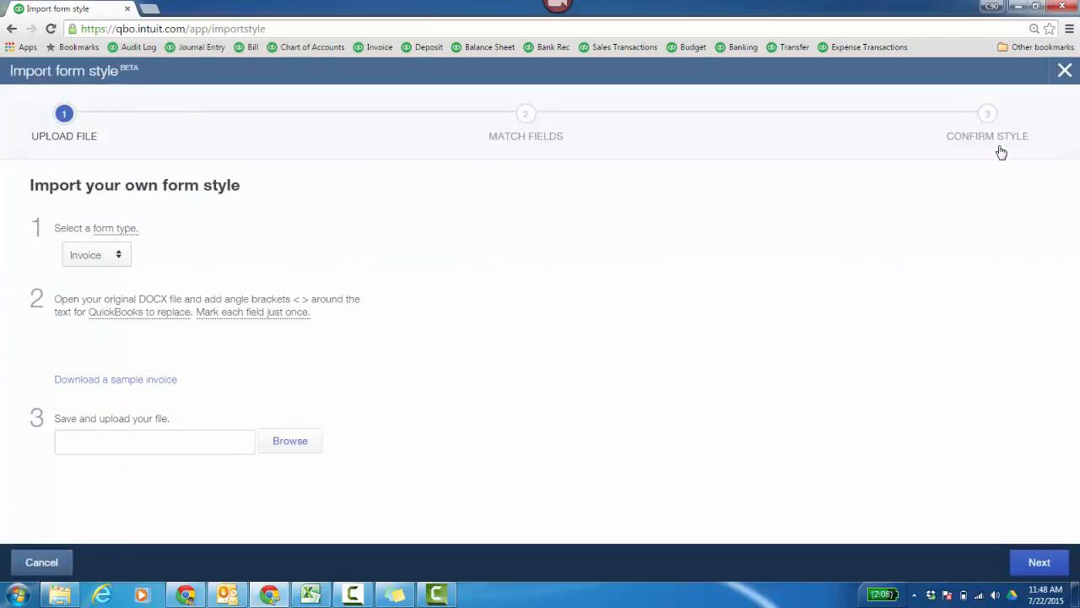
pyautogui.click(113, 253)
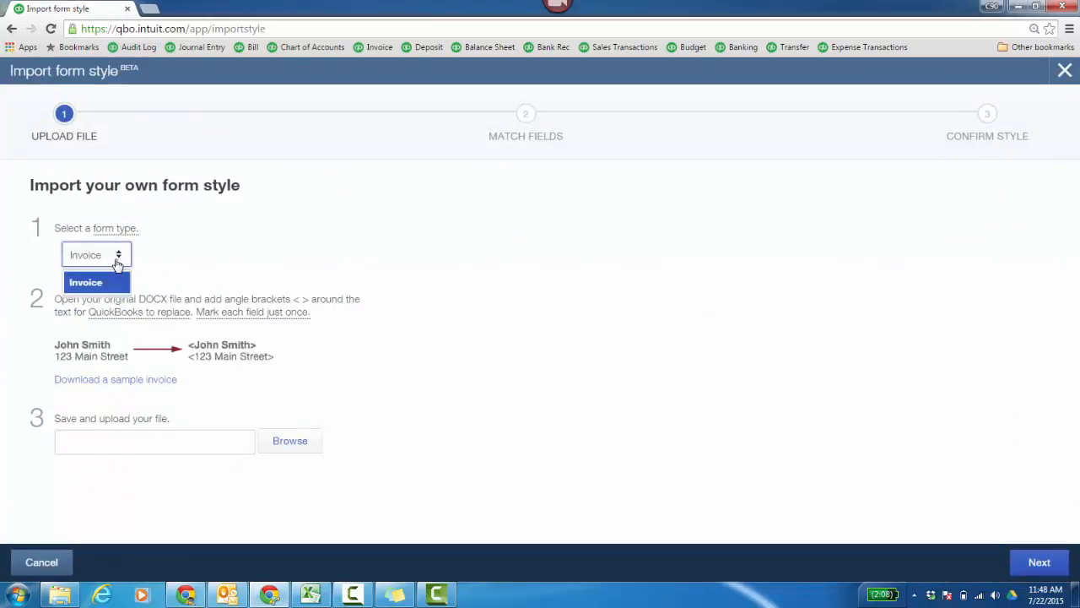
pyautogui.click(214, 245)
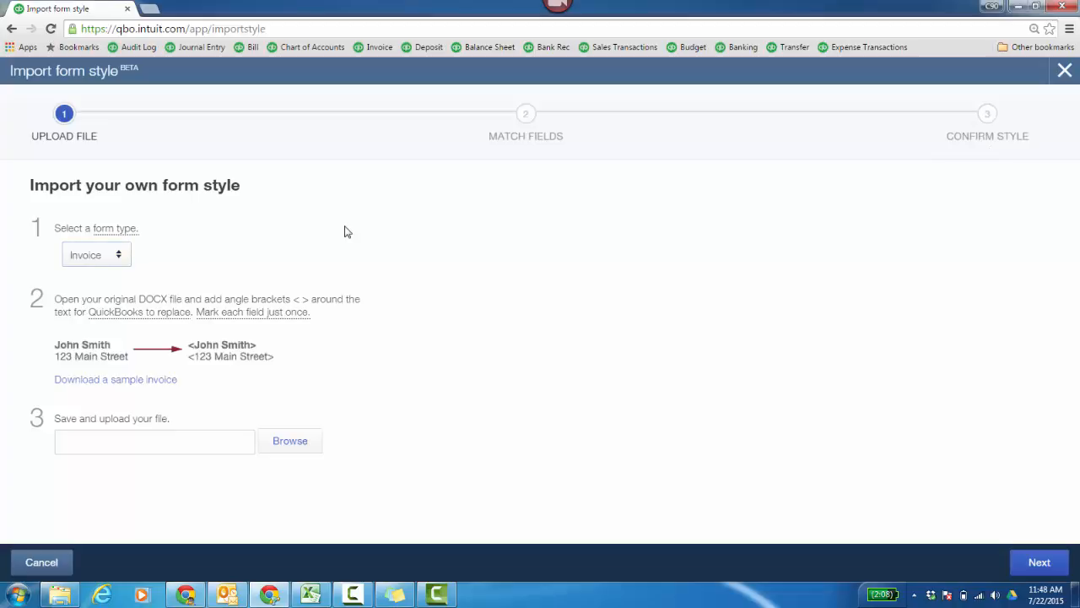
pyautogui.moveTo(161, 312)
pyautogui.click(34, 564)
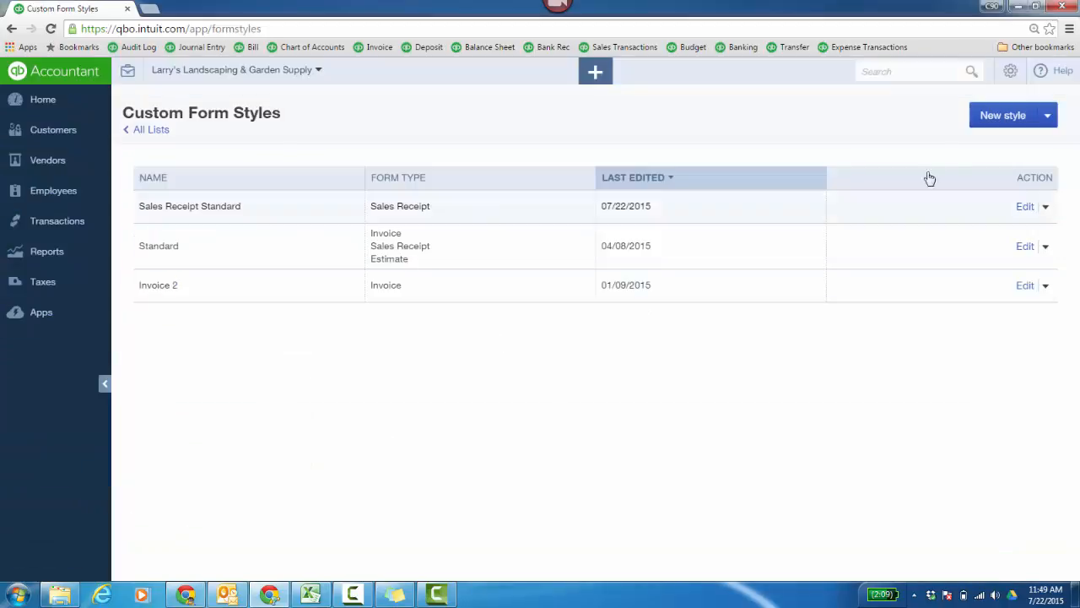
# Open QuickBooks Labs and look through the experimental plug-ins, checking whether Import Style is switched on
pyautogui.click(1049, 119)
pyautogui.click(849, 119)
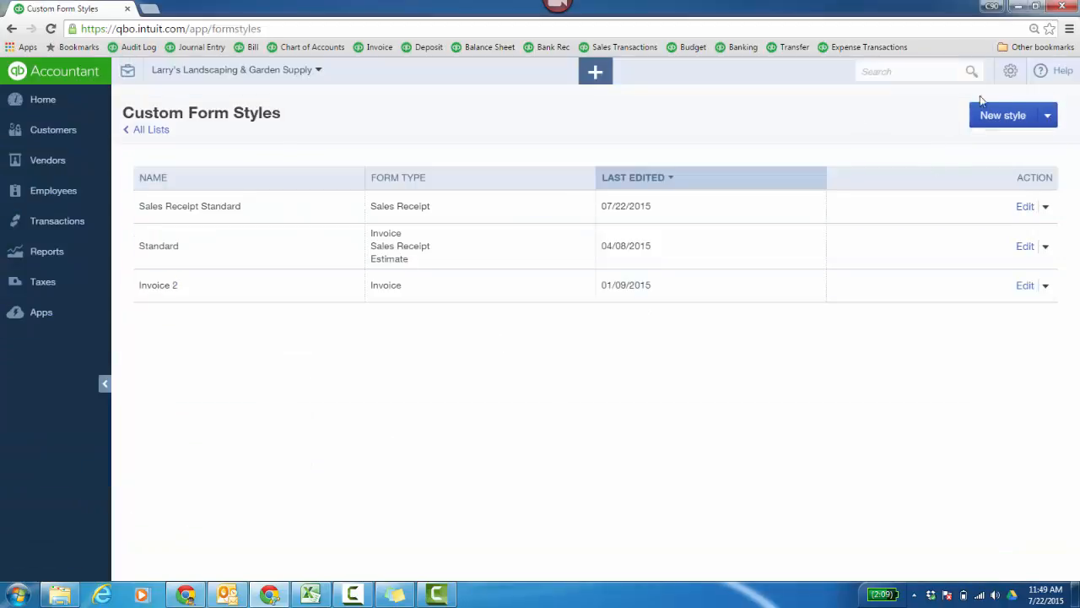
pyautogui.click(1011, 71)
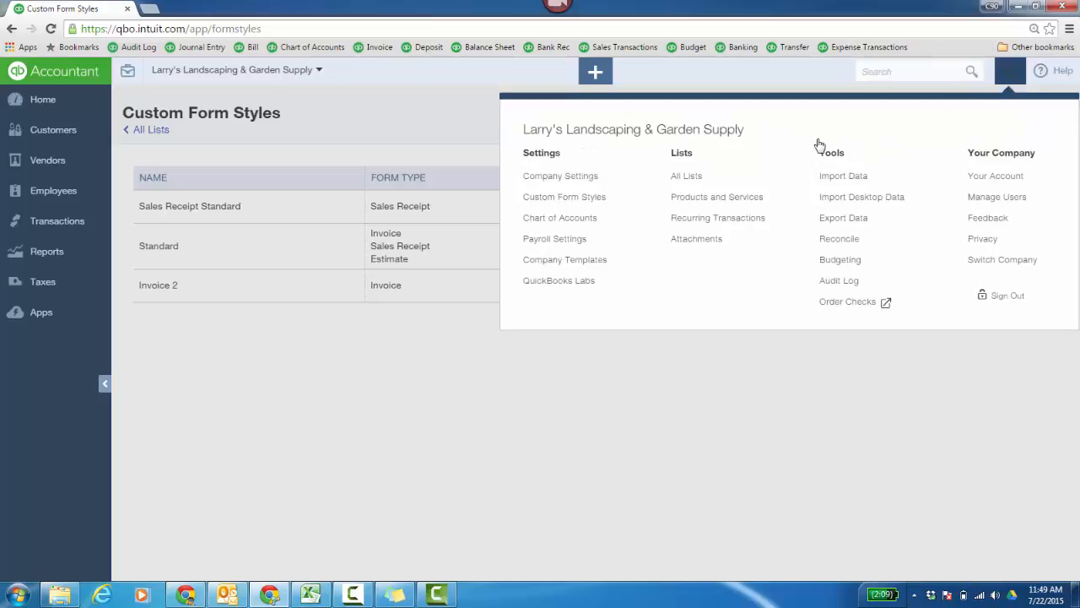
pyautogui.click(569, 282)
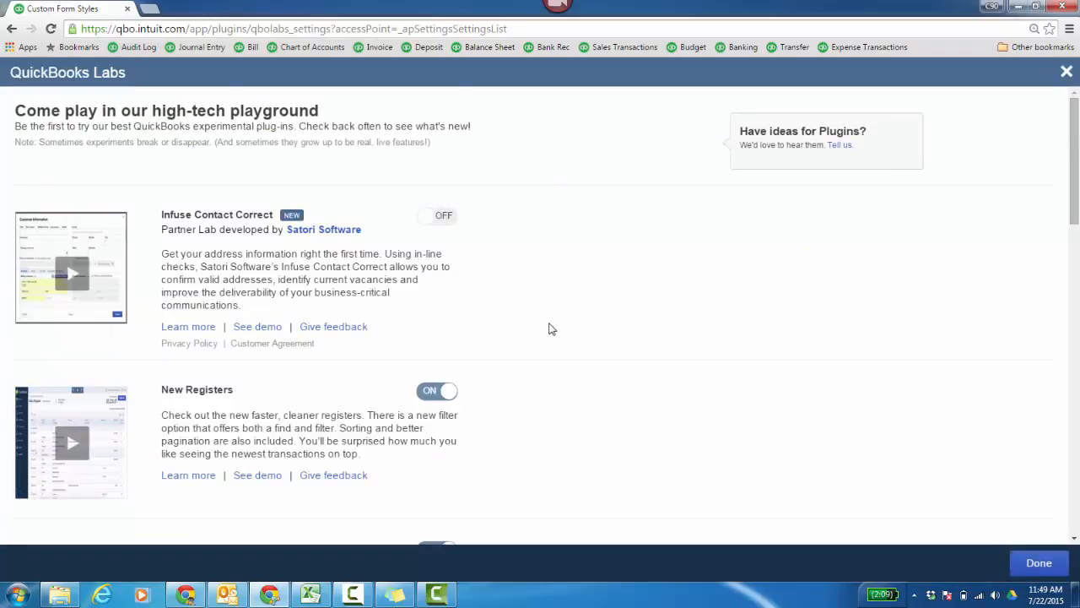
pyautogui.scroll(-2, 553, 328)
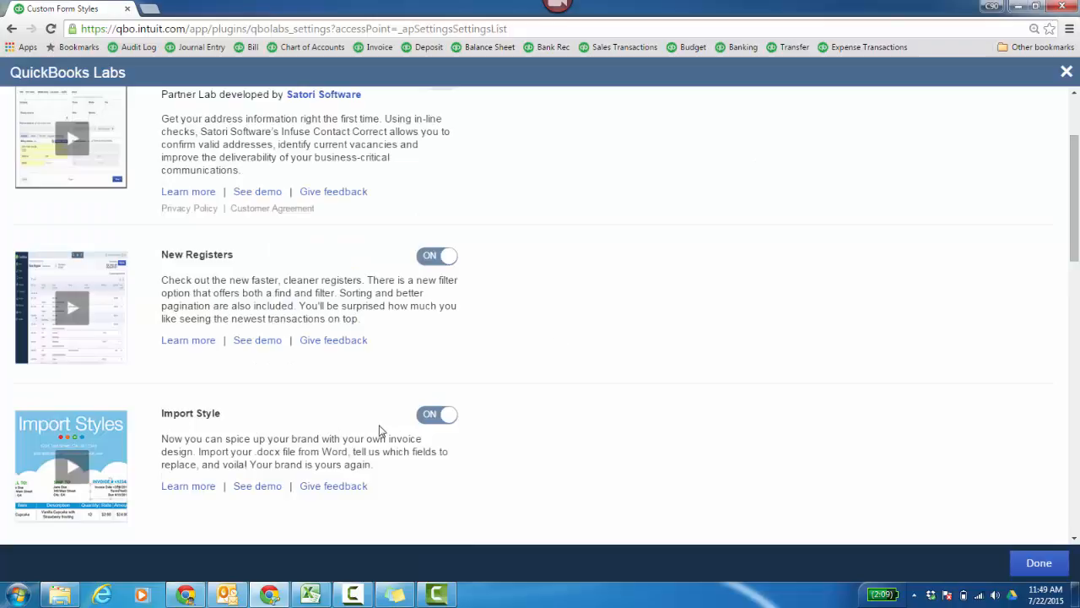
pyautogui.scroll(2, 553, 278)
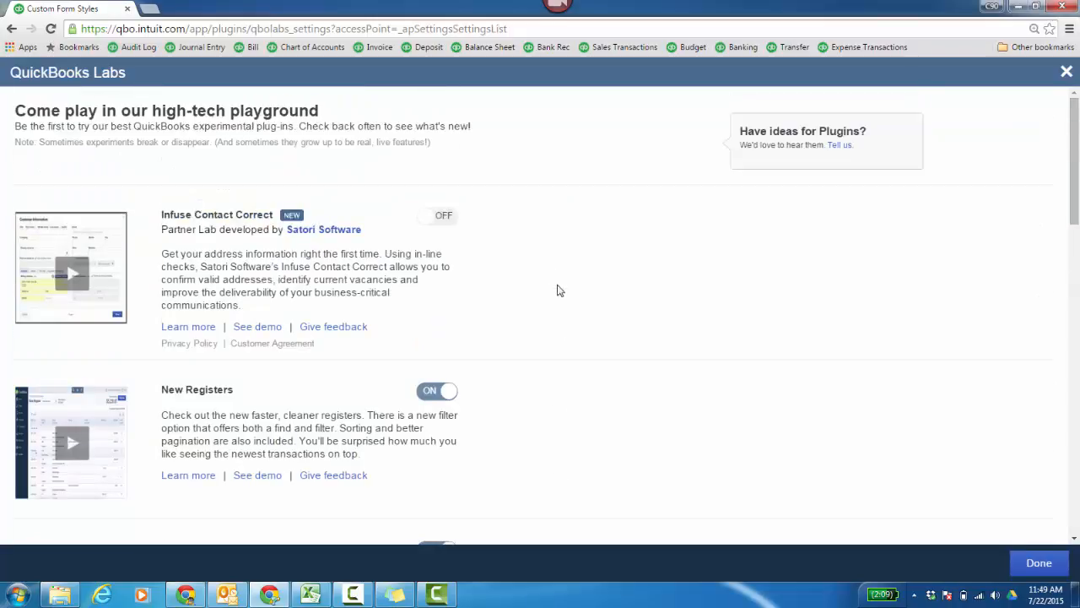
pyautogui.scroll(-4, 557, 291)
pyautogui.scroll(1, 559, 295)
pyautogui.scroll(3, 285, 355)
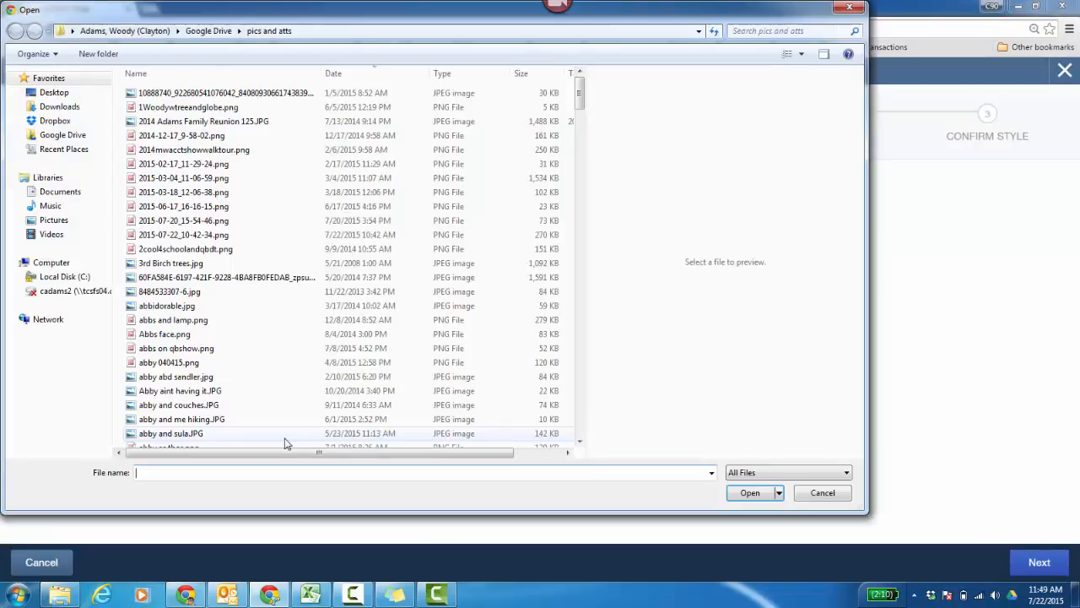
# Upload Invoice-Airy-Pro.docx from the Dropbox QBO samplestyles folder as the invoice style and continue to field matching
pyautogui.click(60, 123)
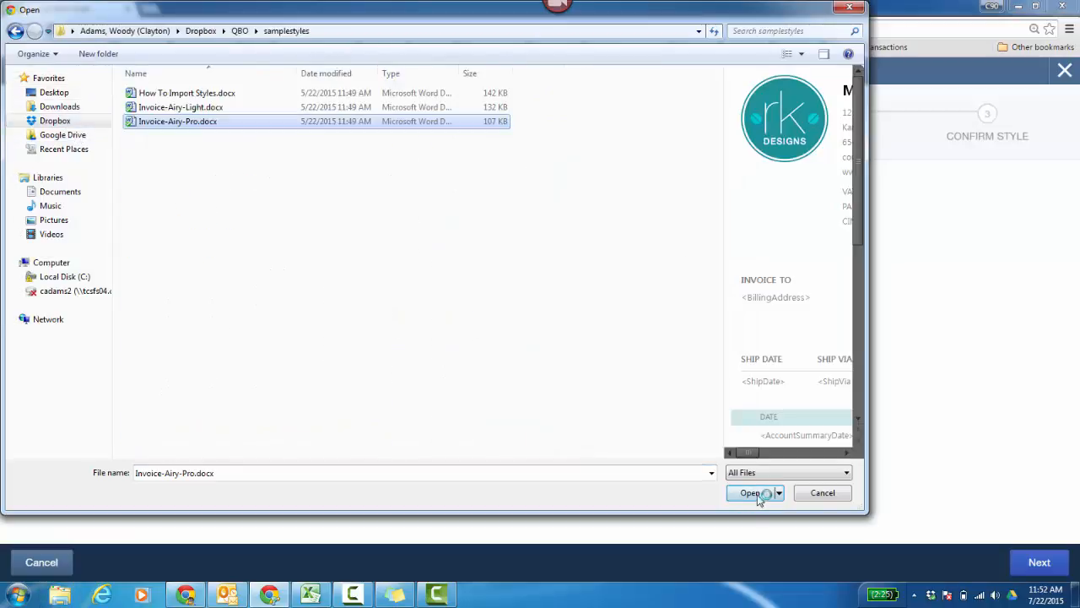
pyautogui.click(753, 494)
pyautogui.moveTo(750, 453)
pyautogui.mouseDown()
pyautogui.moveTo(852, 451)
pyautogui.moveTo(749, 453)
pyautogui.mouseUp()
pyautogui.click(749, 492)
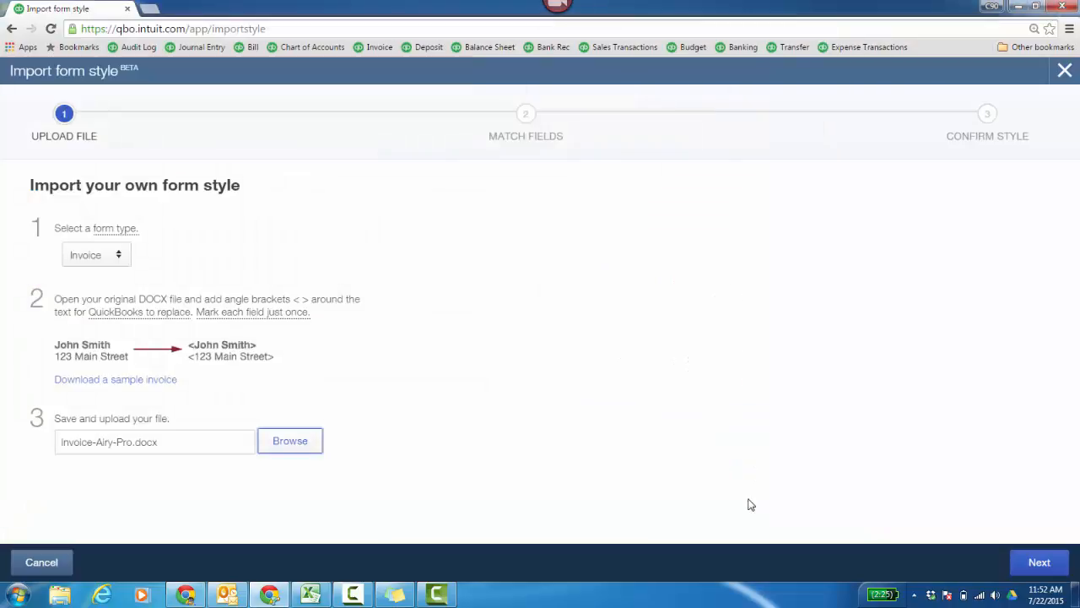
pyautogui.click(1039, 564)
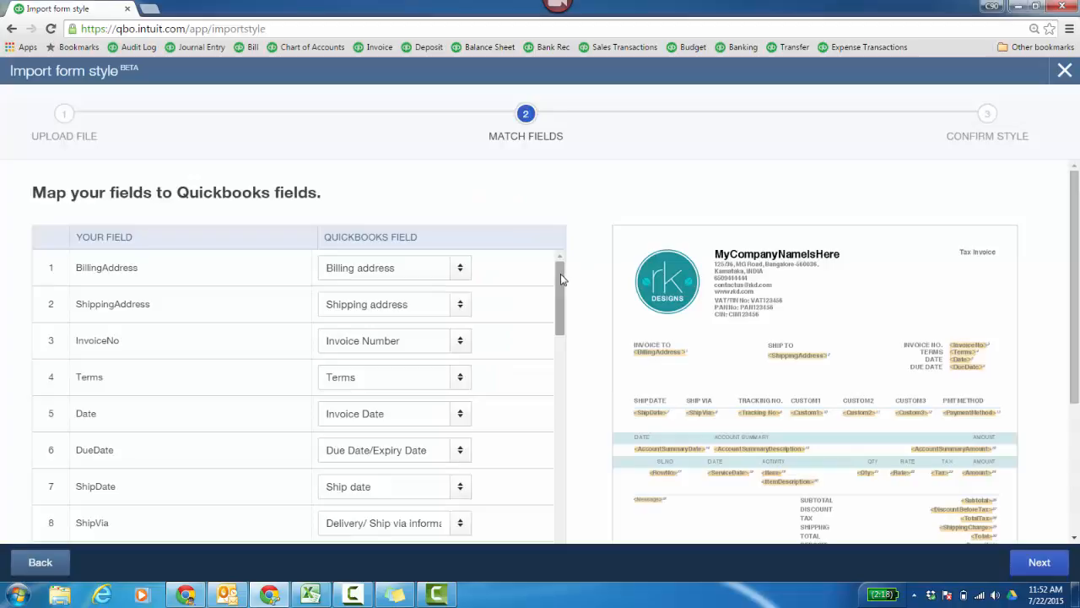
# Review and accept the suggested mapping to QuickBooks fields, and check the preview of the imported style
pyautogui.moveTo(560, 274); pyautogui.dragTo(593, 515)
pyautogui.click(1039, 563)
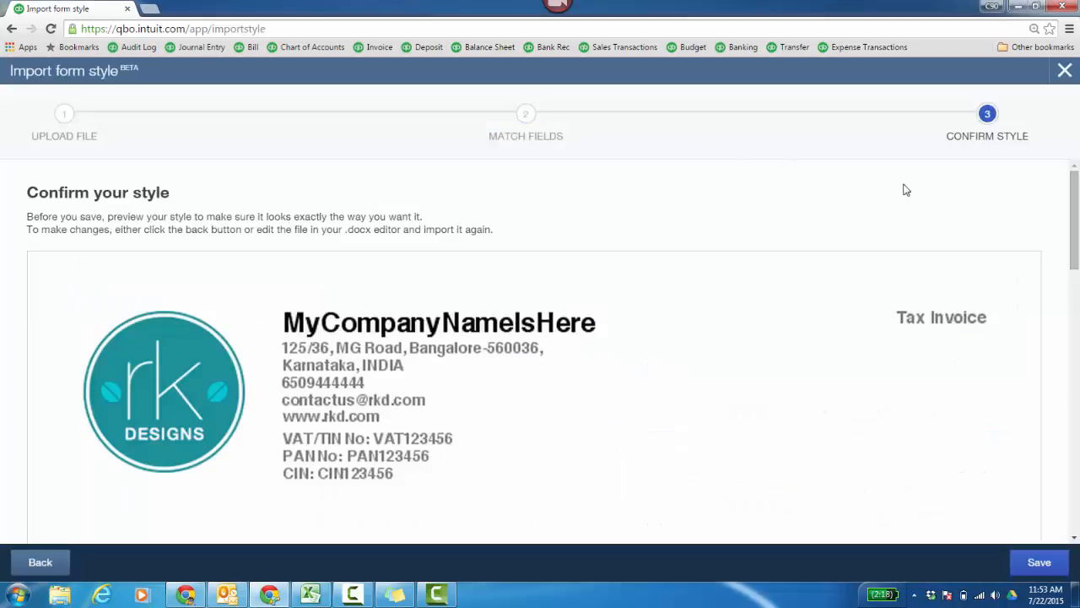
pyautogui.moveTo(1077, 193)
pyautogui.mouseDown()
pyautogui.moveTo(1078, 446)
pyautogui.moveTo(1070, 174)
pyautogui.mouseUp()
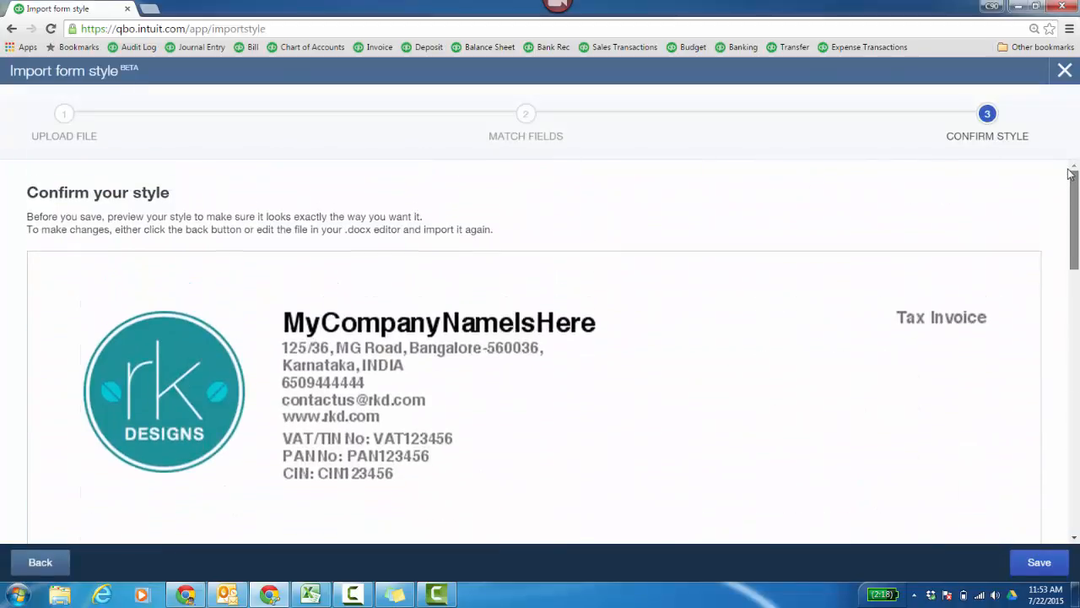
# Save the imported form style under the name "Imported Invoice"
pyautogui.click(1042, 564)
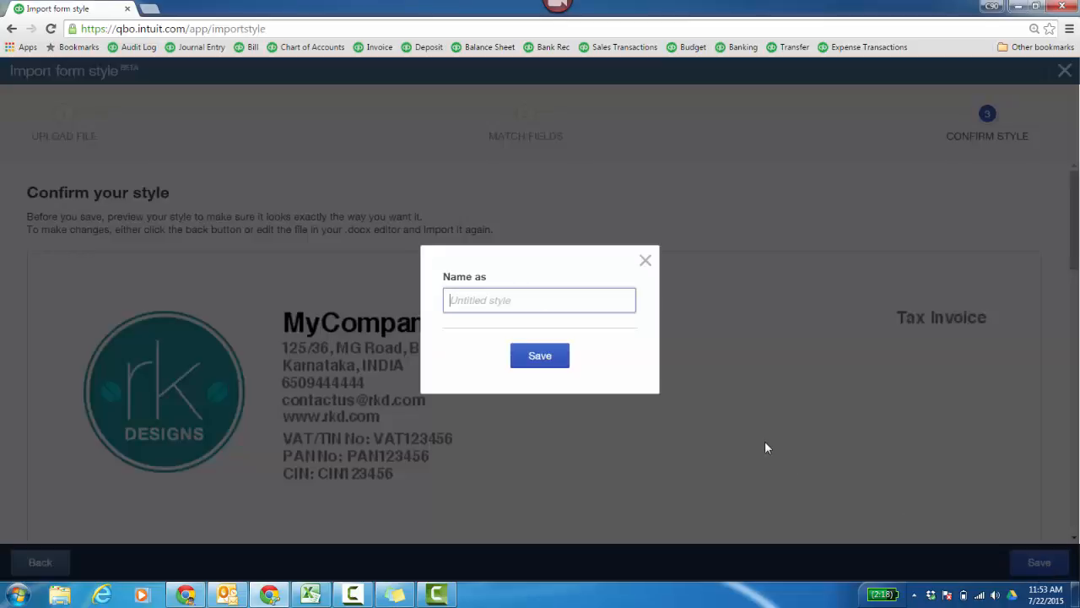
pyautogui.write('Imported Invoice')
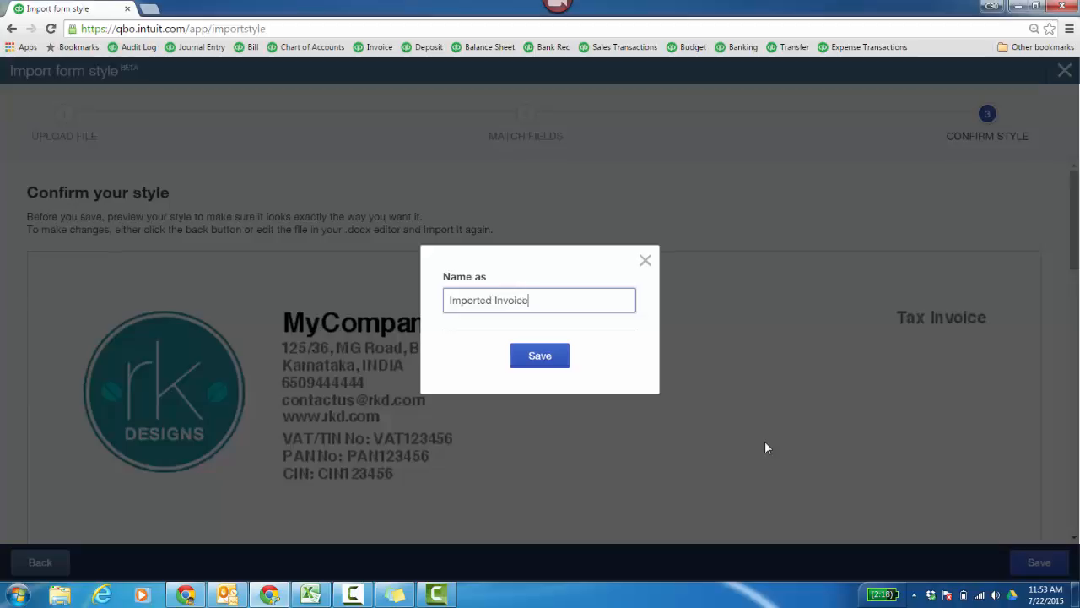
pyautogui.click(519, 355)
# Open the existing invoice dated 12/09/2019, apply the Imported Invoice style to it and save it
pyautogui.click(595, 75)
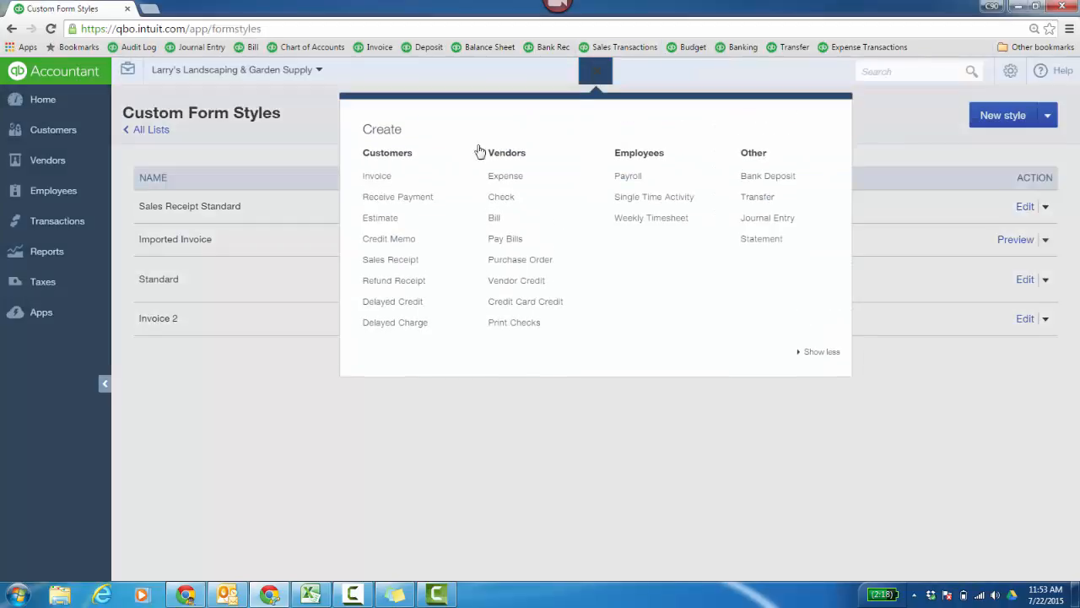
pyautogui.click(380, 179)
pyautogui.click(606, 559)
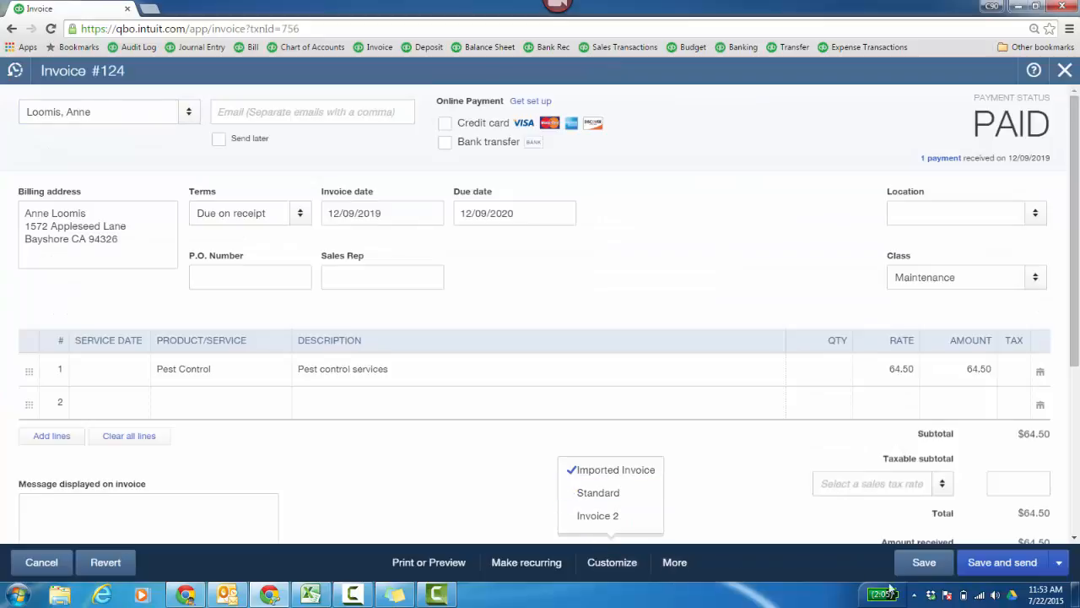
pyautogui.click(920, 568)
pyautogui.click(682, 357)
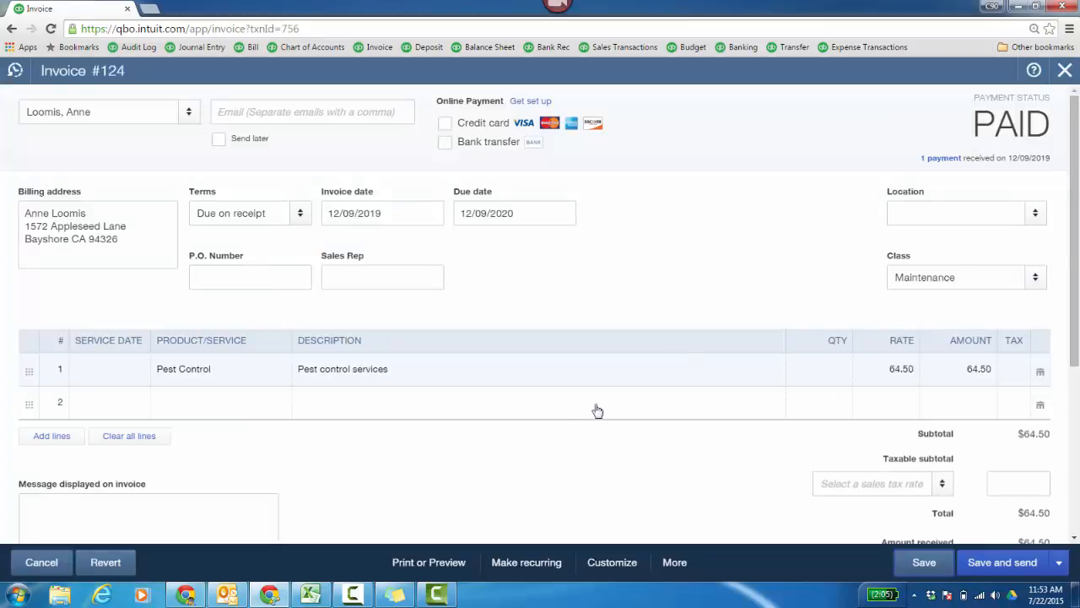
# Examine the saved invoice's print preview from the tax summary back up to the header, and return to the form styles list
pyautogui.click(441, 562)
pyautogui.click(426, 515)
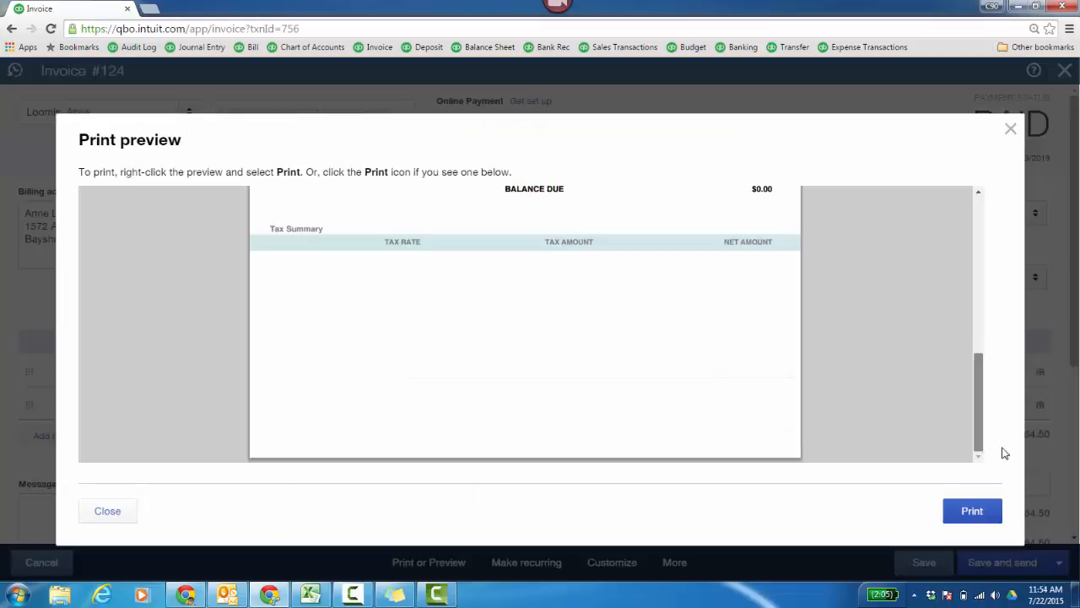
pyautogui.moveTo(981, 407); pyautogui.dragTo(977, 218)
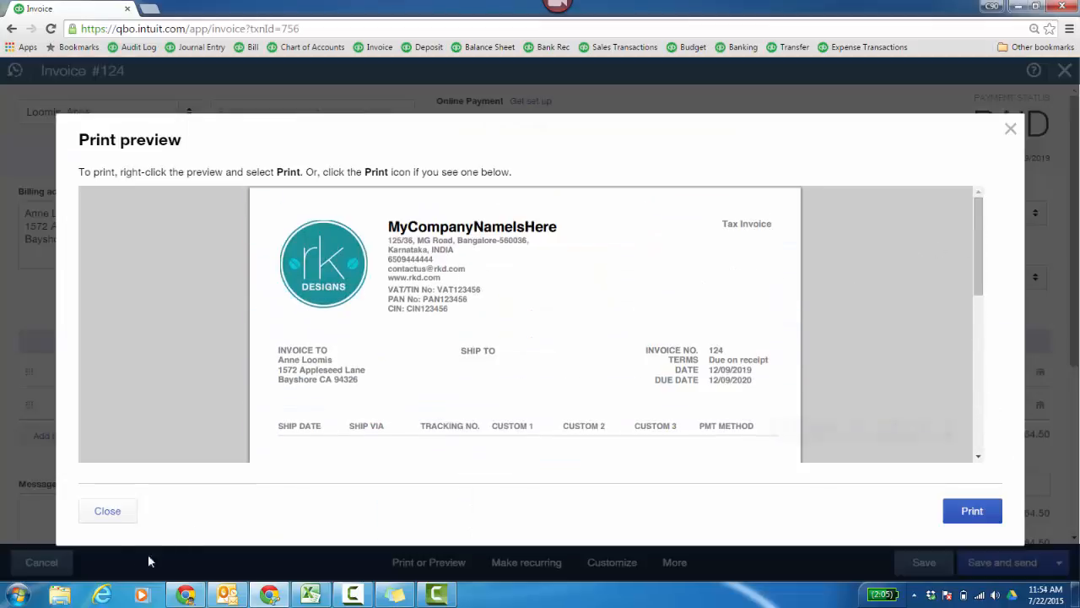
pyautogui.click(108, 512)
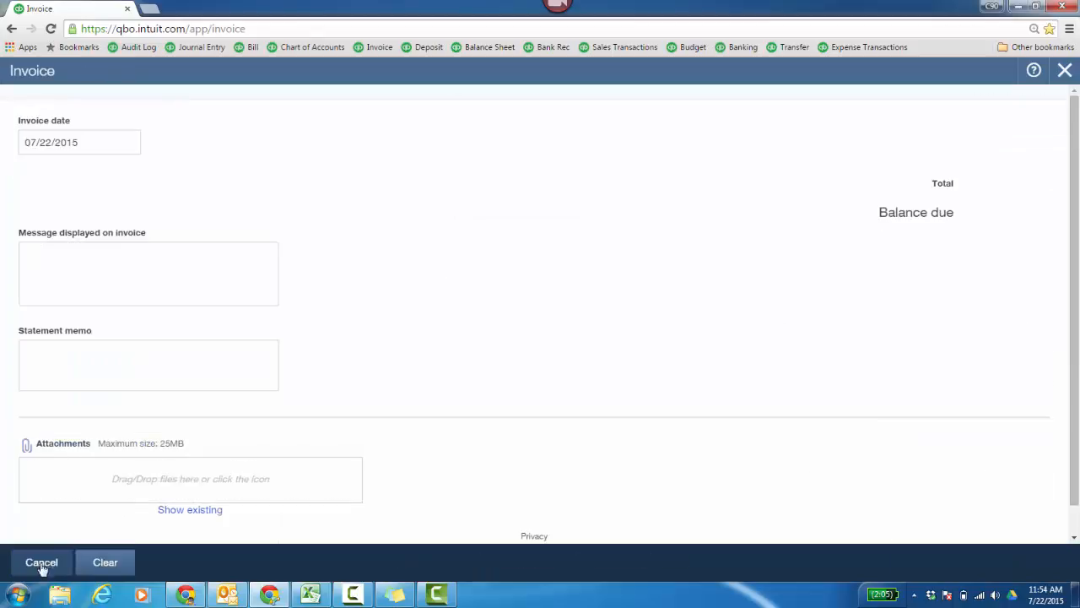
pyautogui.click(42, 567)
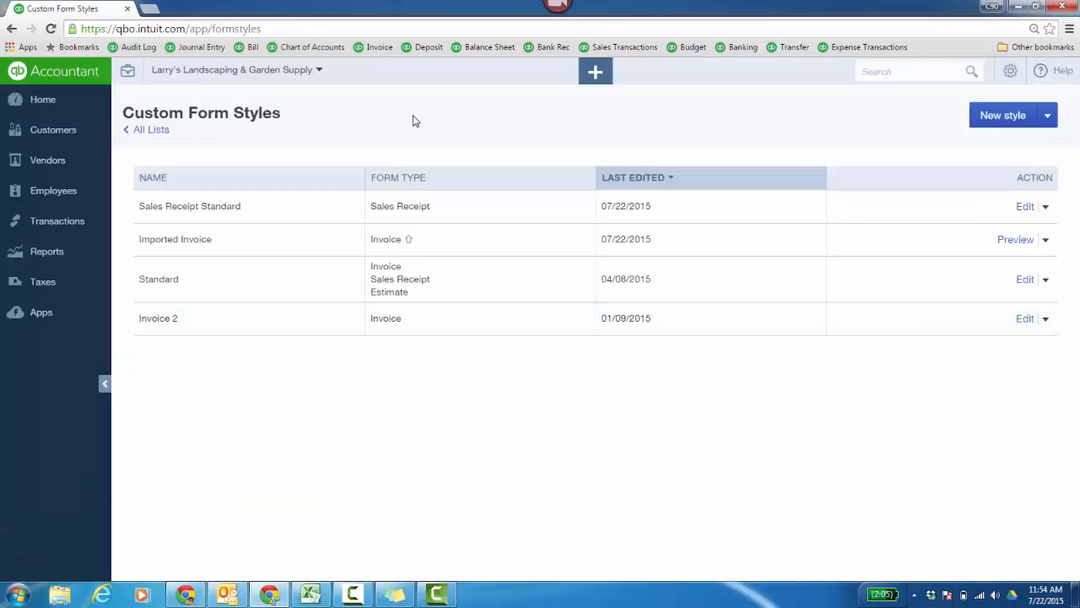